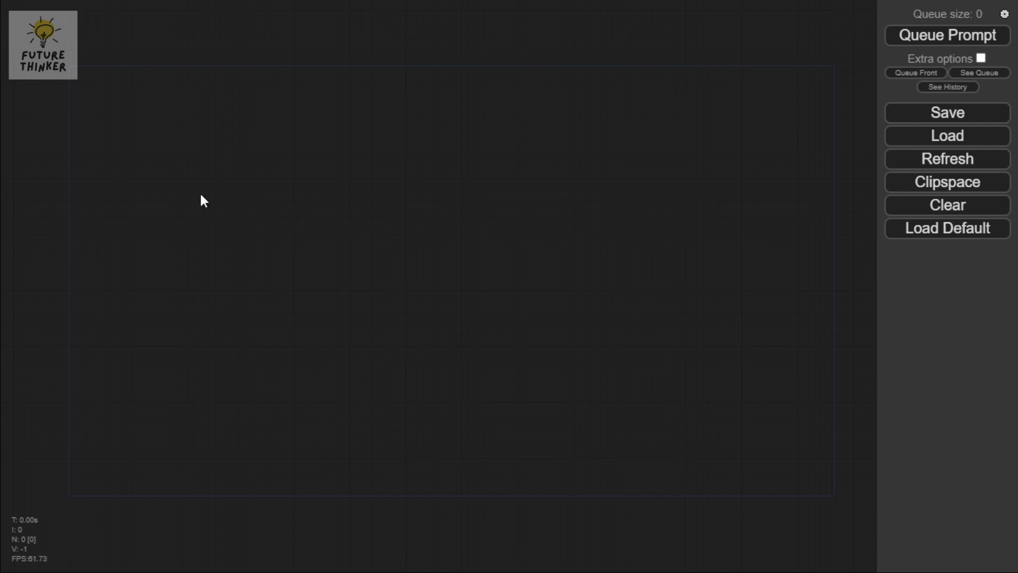
Add a Load Checkpoint node and set its ckpt_name to sd_xl_base_1.0.safetensors.
right_click(122, 138)
left_click(123, 139)
double_click(139, 152)
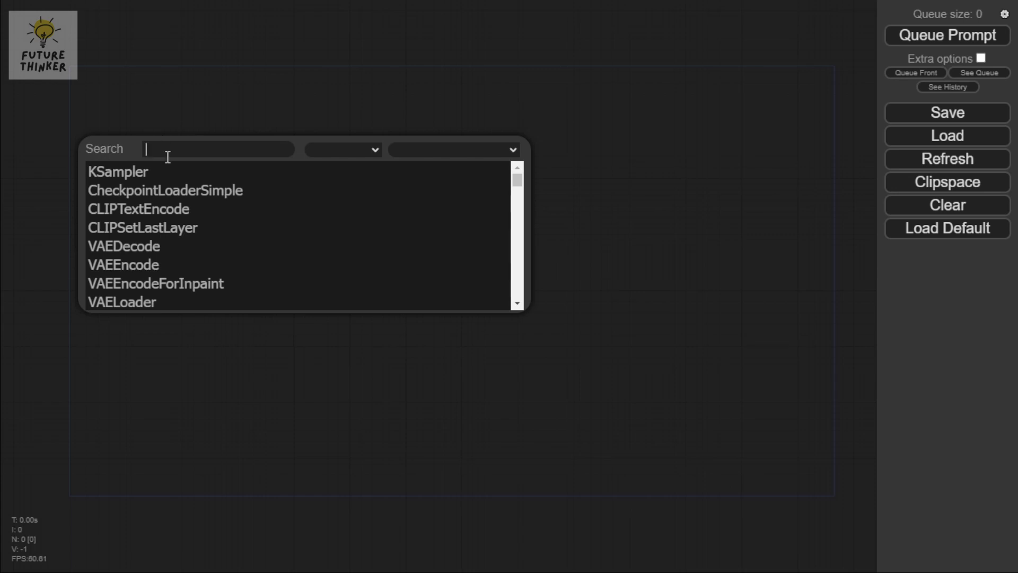
left_click(173, 192)
left_click_drag(246, 141, 193, 150)
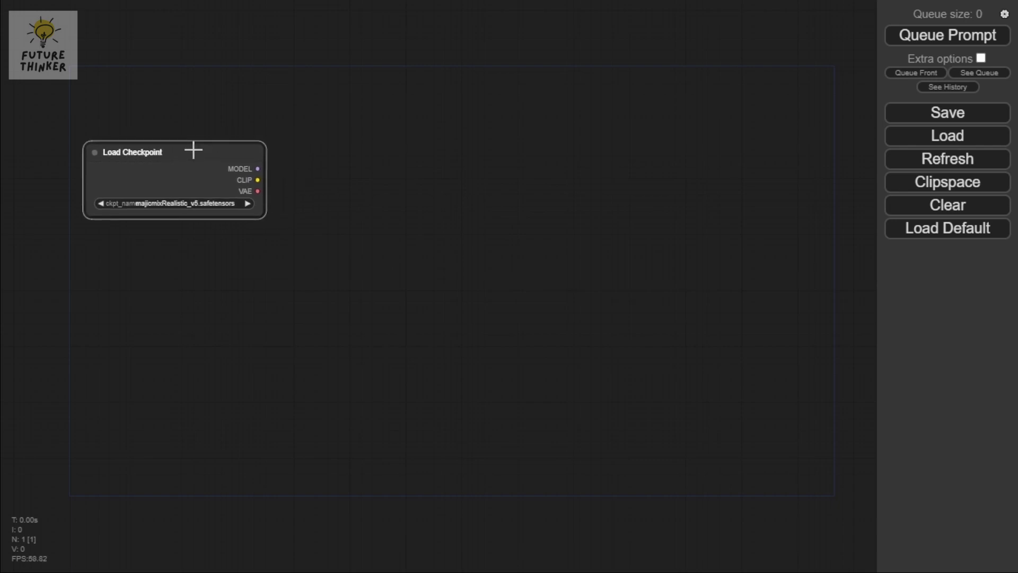
left_click(233, 203)
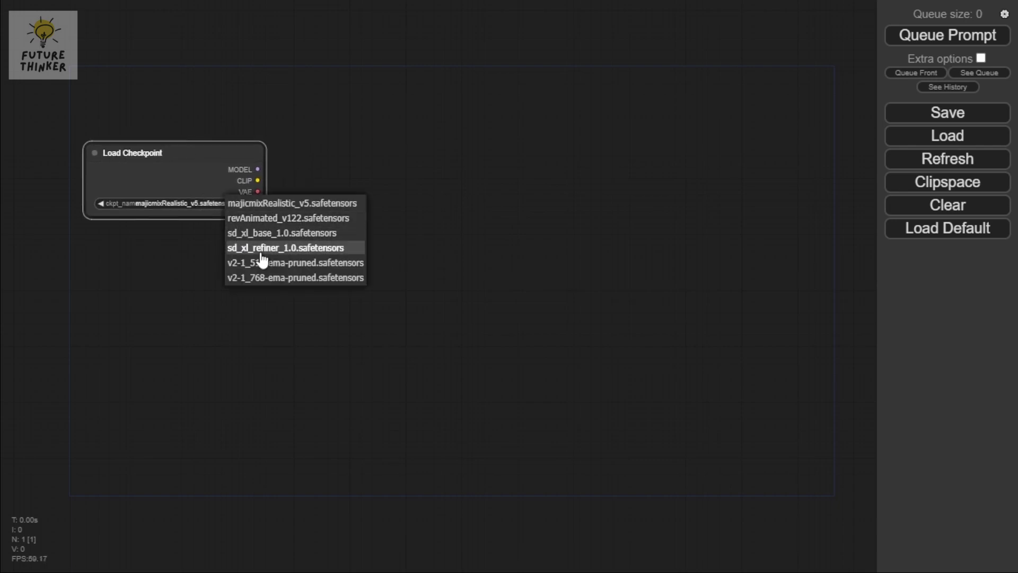
left_click(263, 237)
left_click(321, 279)
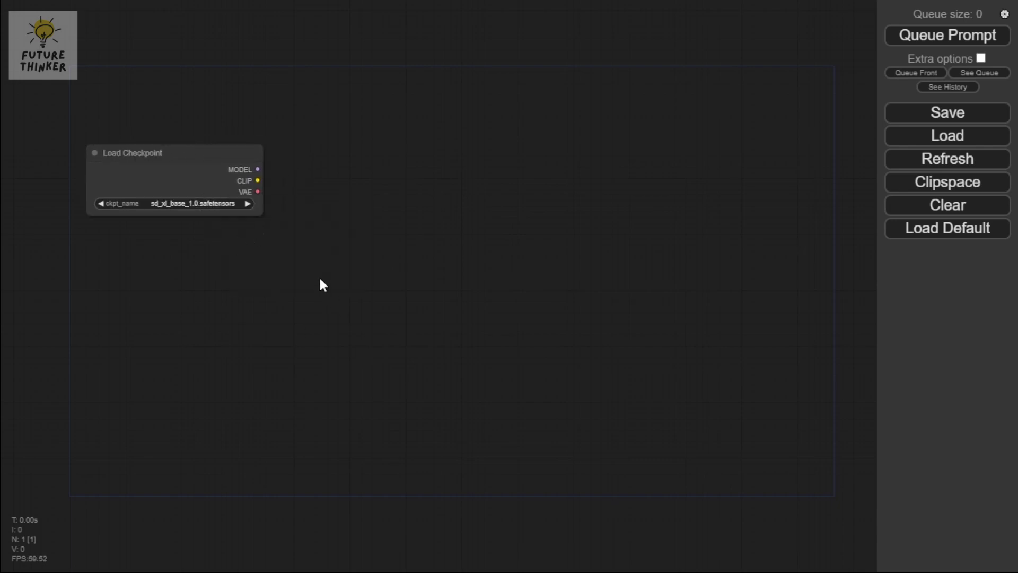
Add a CLIPTextEncodeSDXL node and convert its text_g and text_l widgets to inputs.
double_click(297, 175)
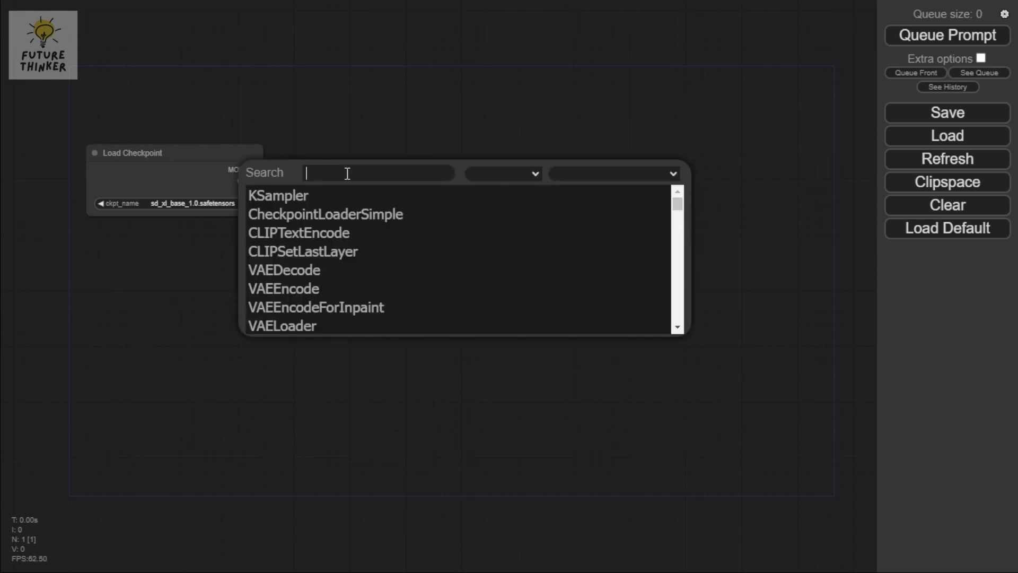
type("SDXL")
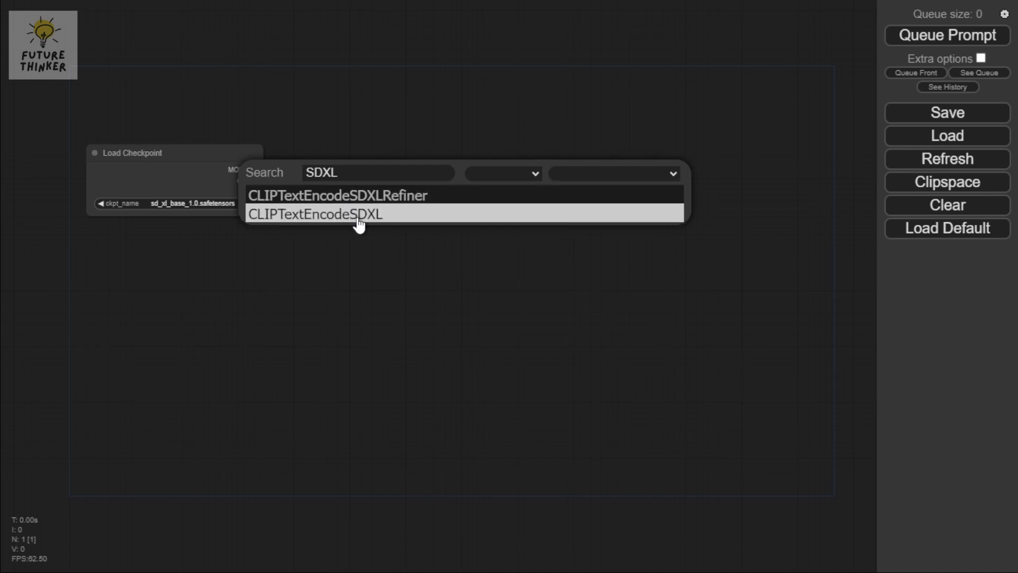
left_click(377, 216)
left_click(402, 170)
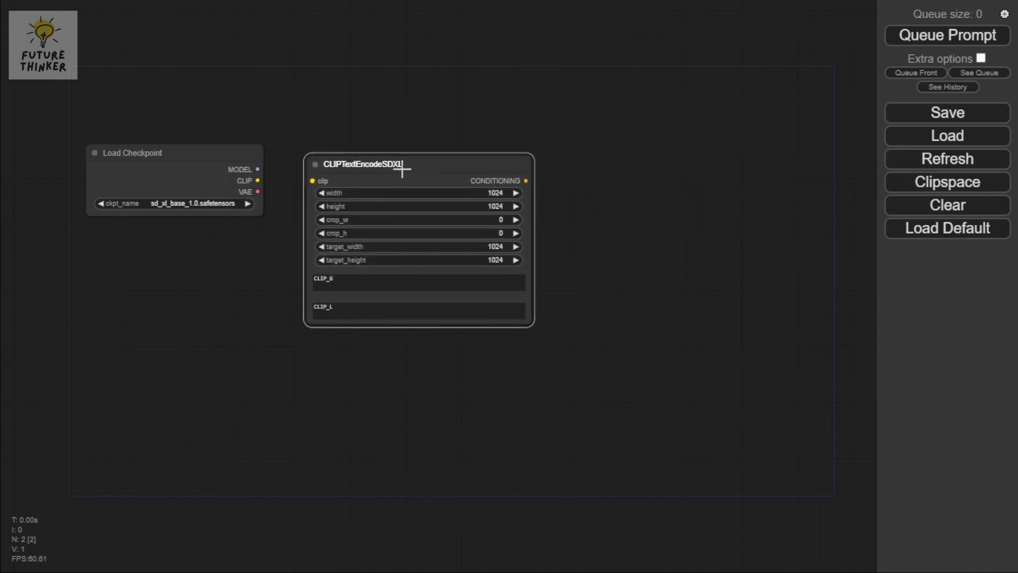
left_click_drag(402, 170, 396, 154)
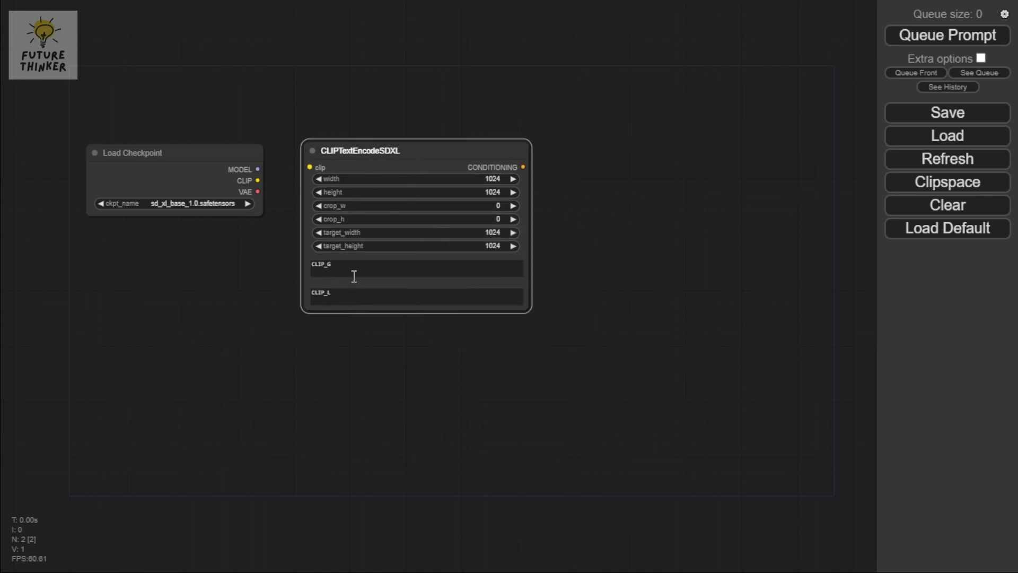
right_click(419, 139)
left_click(494, 429)
right_click(423, 144)
left_click(470, 443)
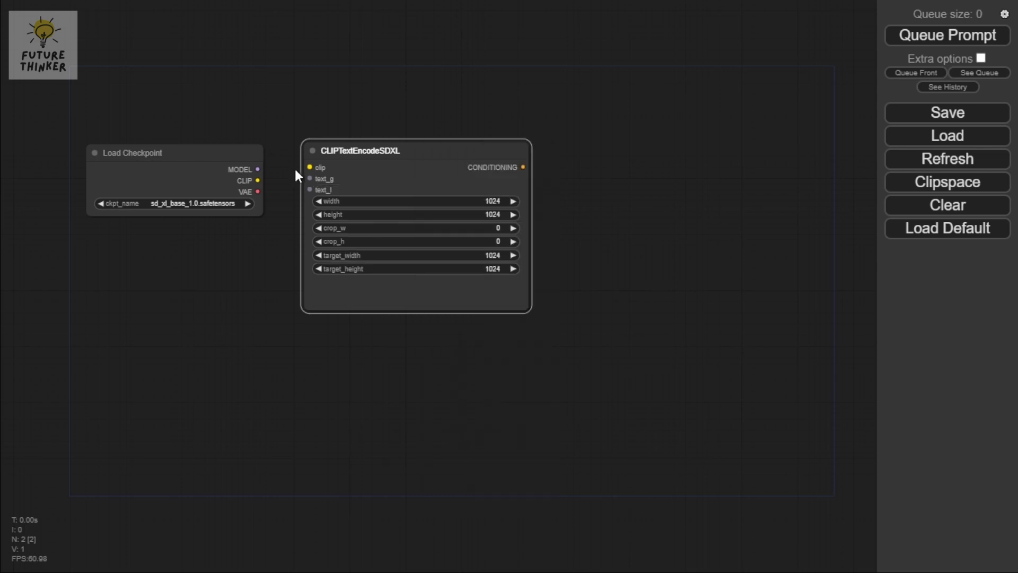
Add a Primitive node feeding both text_g and text_l, and paste a second Primitive below it.
left_click_drag(310, 179, 224, 263)
left_click(252, 270)
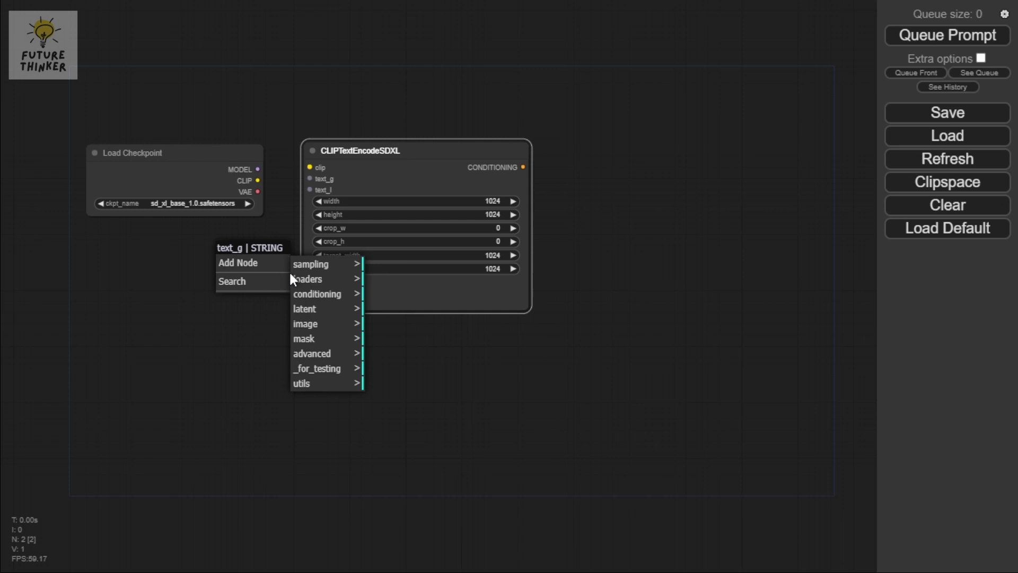
left_click(353, 386)
left_click(405, 295)
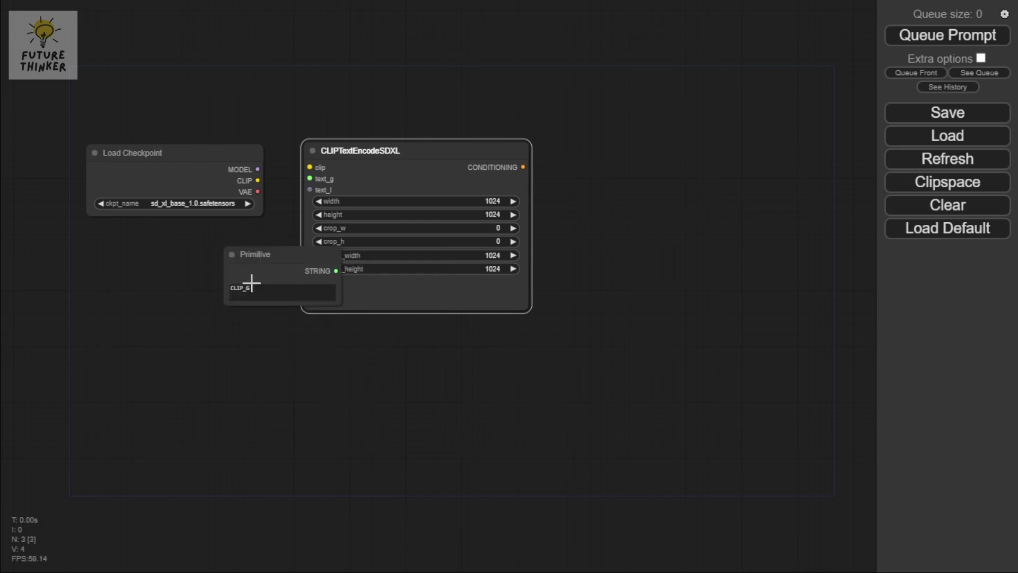
left_click_drag(269, 254, 195, 249)
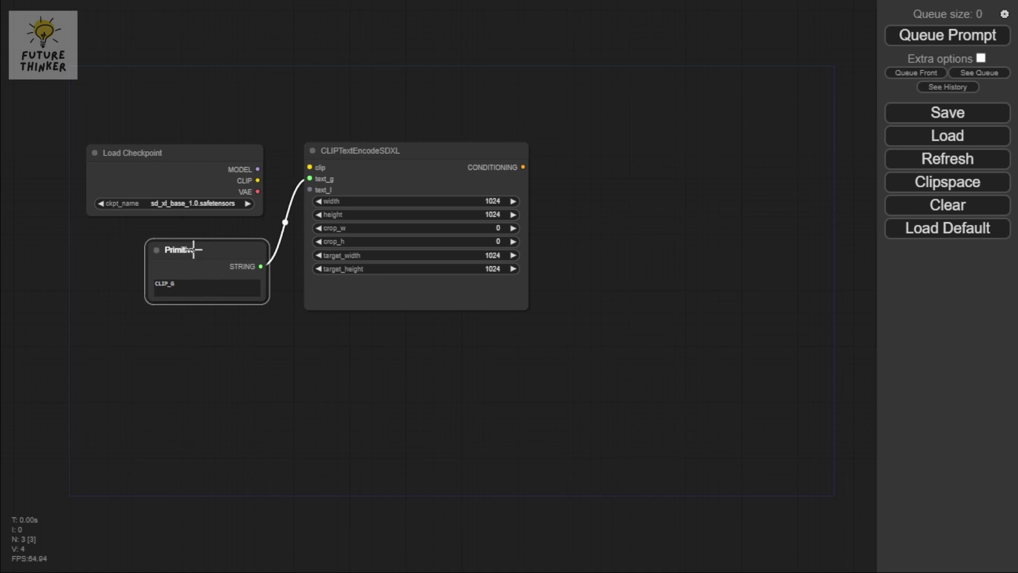
left_click_drag(264, 269, 309, 189)
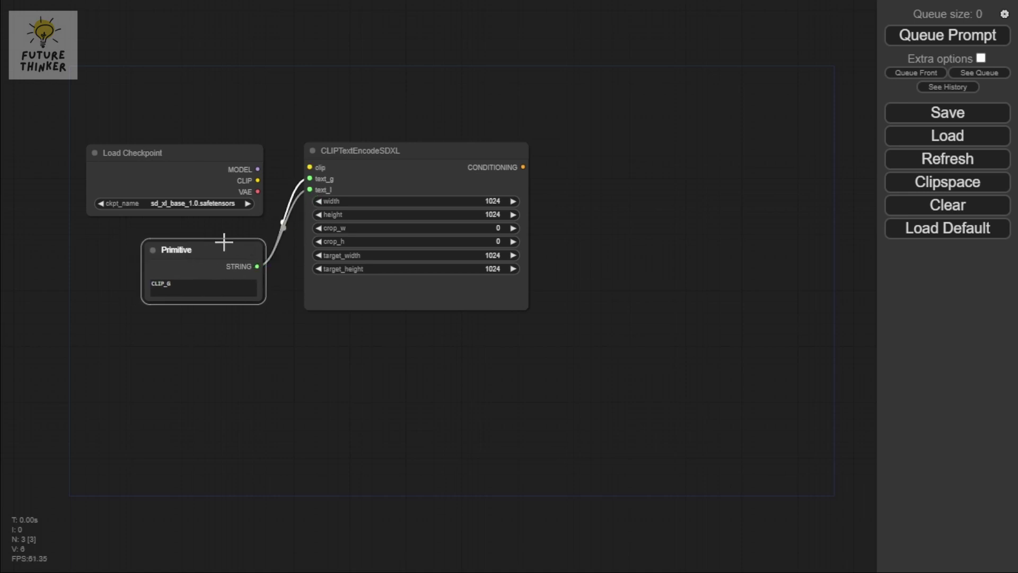
key("ctrl+v")
left_click_drag(272, 233, 199, 338)
Duplicate the CLIPTextEncodeSDXL node and place the copy below the first.
left_click(402, 304)
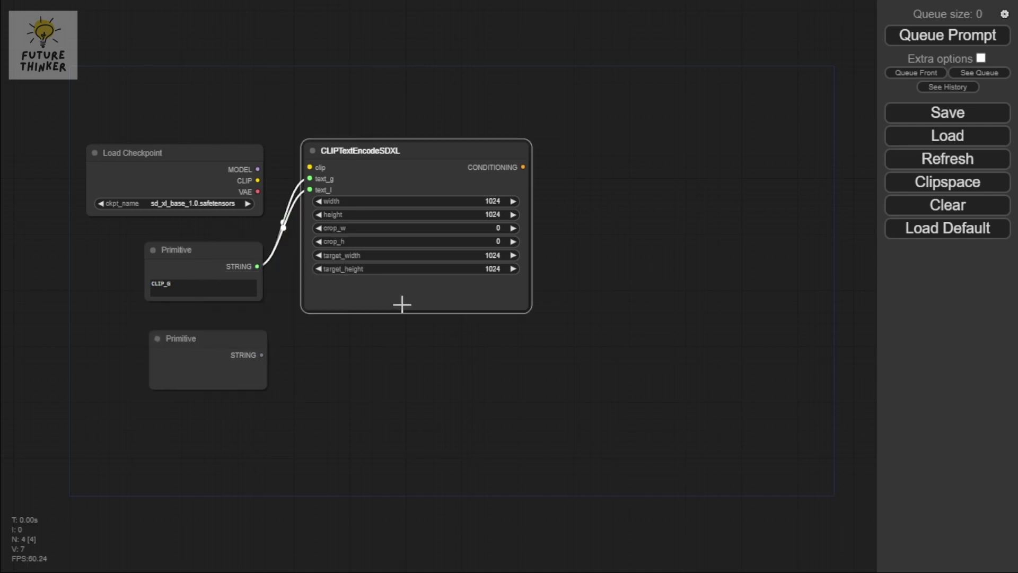
key("ctrl+c")
key("ctrl+v")
left_click_drag(497, 291, 406, 342)
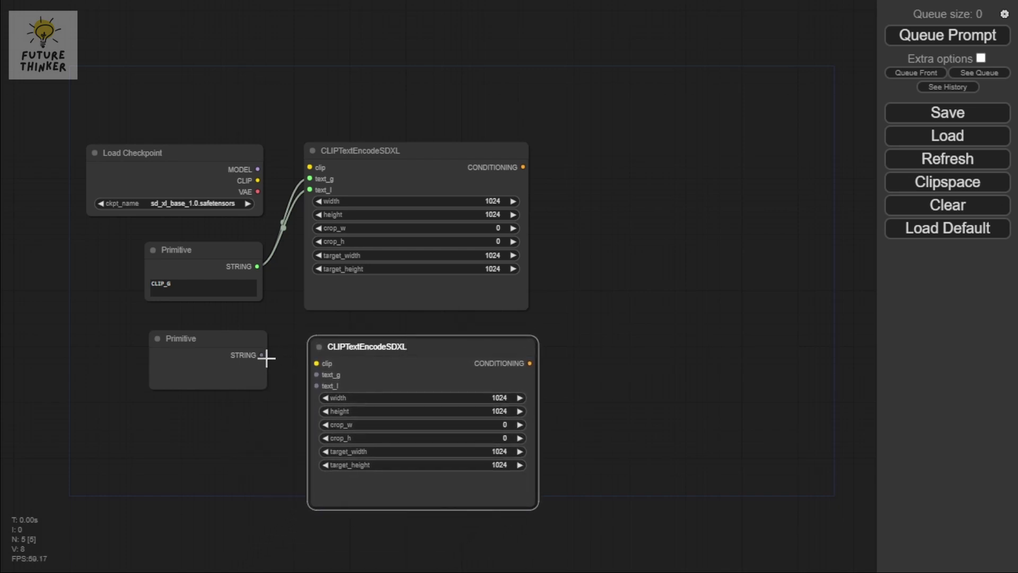
Wire the lower Primitive into the new encoder's text_g and text_l, and the checkpoint's CLIP into both encoders.
left_click_drag(264, 355, 317, 374)
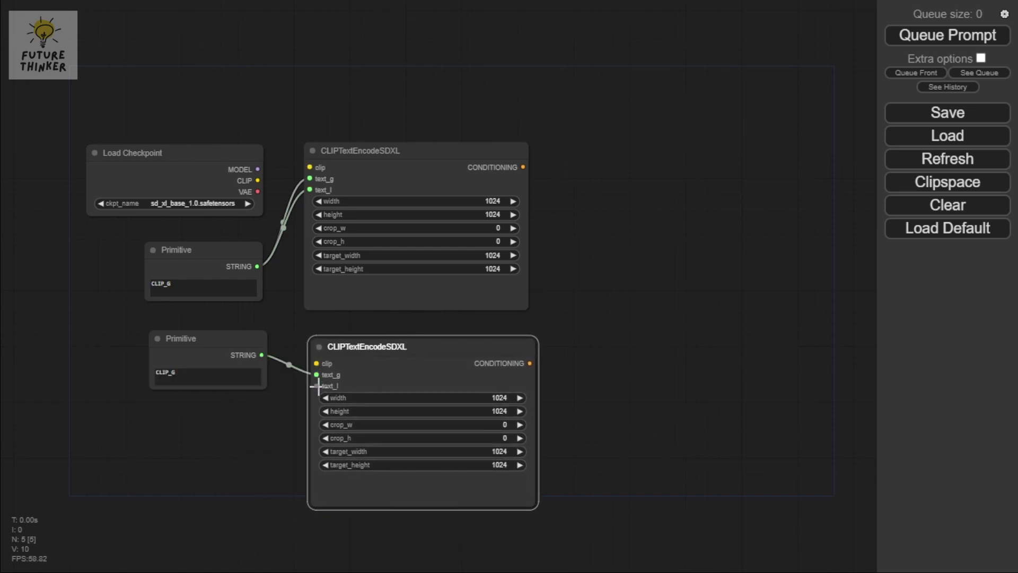
left_click_drag(261, 354, 317, 386)
left_click_drag(258, 180, 317, 363)
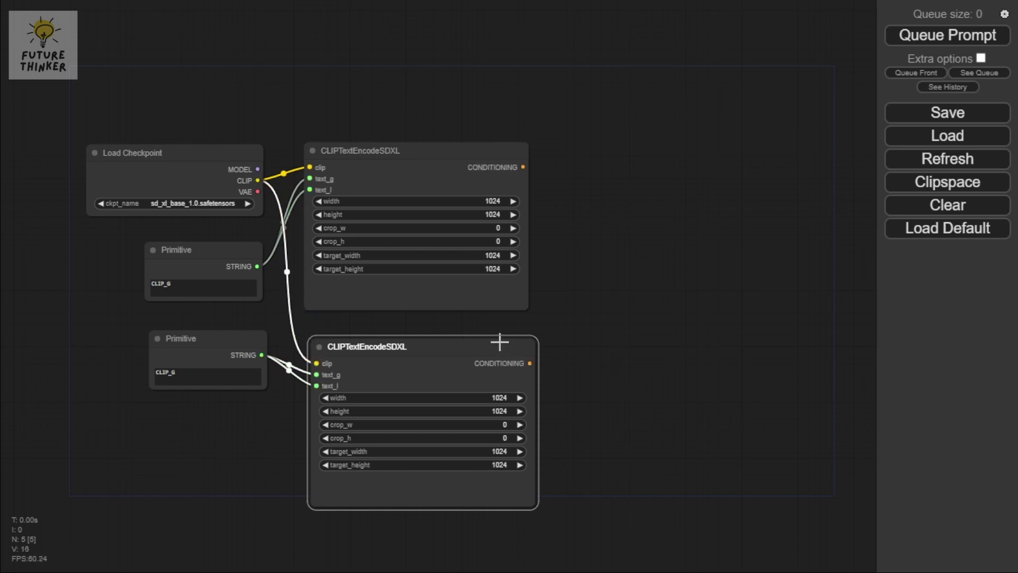
left_click_drag(495, 341, 489, 336)
left_click_drag(570, 307, 459, 311)
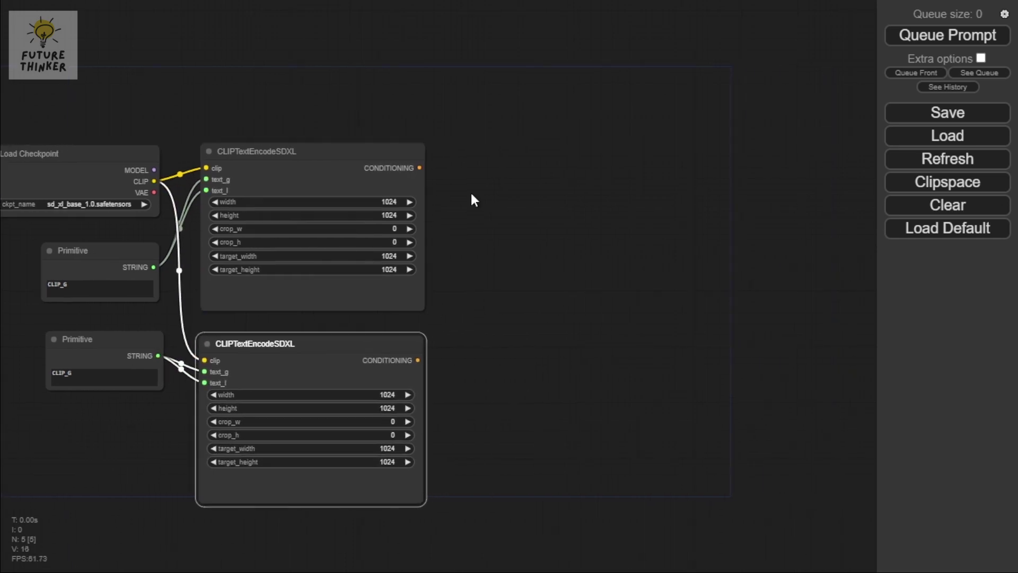
Add a KSampler (Advanced) node via the 'sampler' search.
double_click(468, 157)
type("sampler")
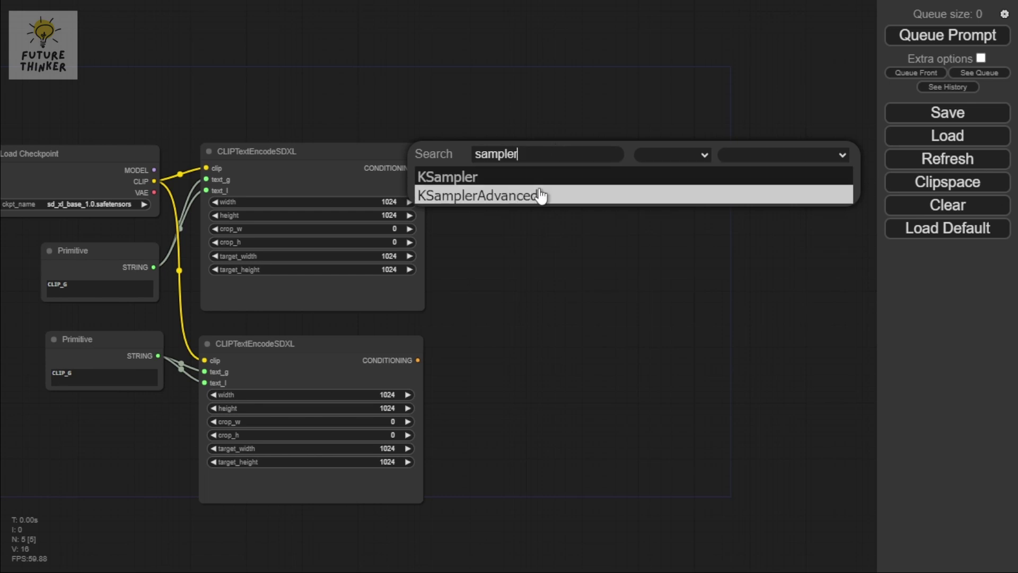
left_click(540, 196)
left_click_drag(558, 147, 570, 148)
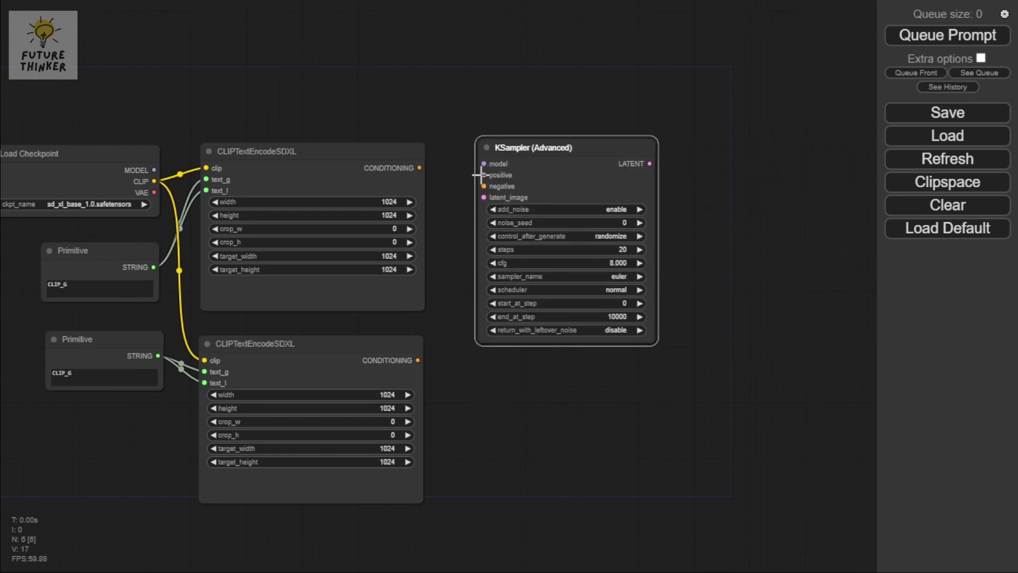
Connect the upper encoder as positive, the lower as negative, and the checkpoint's MODEL to the sampler.
left_click_drag(480, 174, 419, 165)
left_click_drag(484, 185, 418, 360)
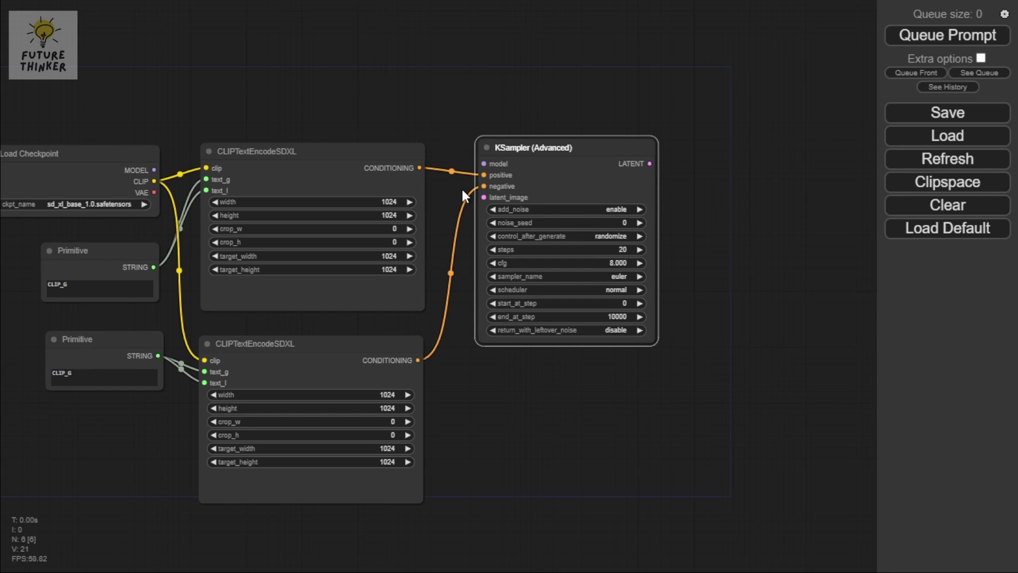
left_click_drag(483, 168, 154, 170)
left_click_drag(189, 132, 195, 131)
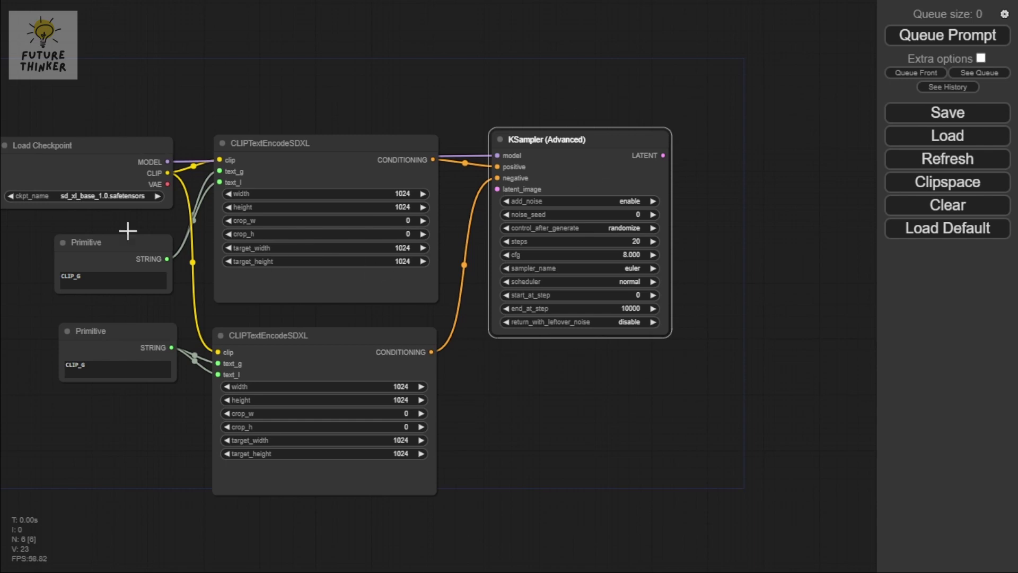
left_click(116, 281)
Enter 'a surreal futuristic image of the world' as positive prompt and 'many people' as negative.
type("a surreal futuristic image of the world")
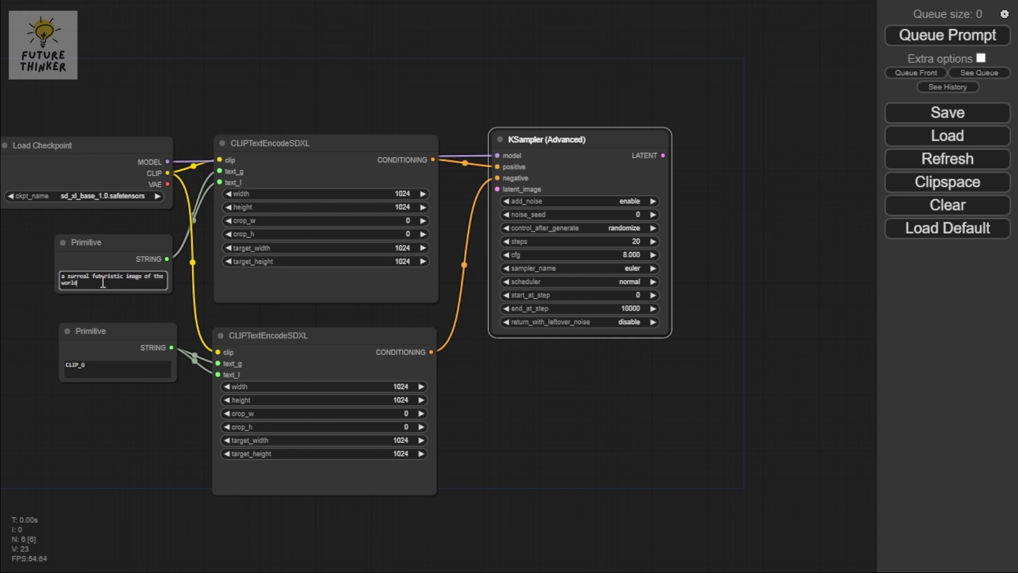
double_click(134, 369)
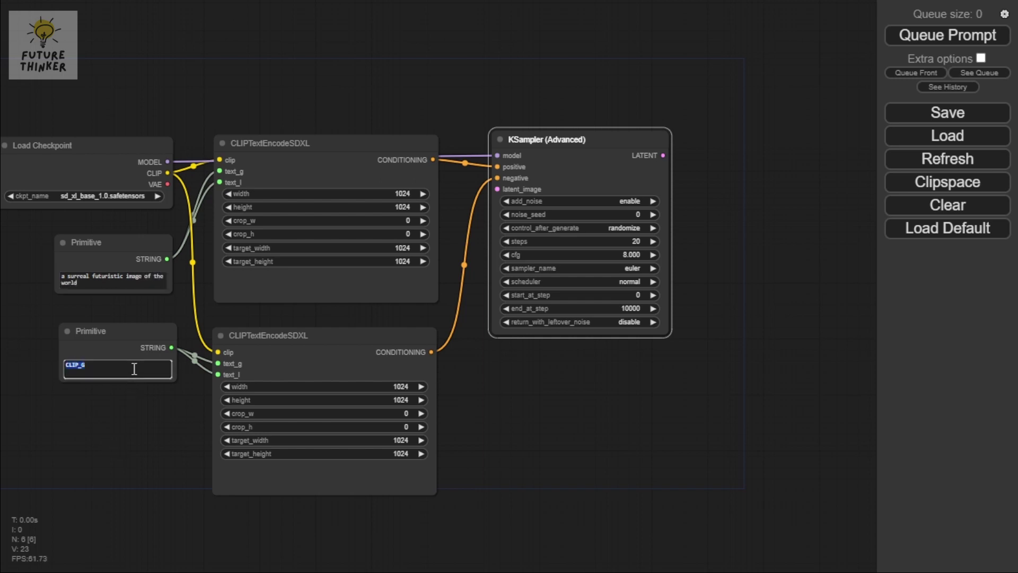
key("BackSpace")
double_click(134, 369)
left_click(135, 369)
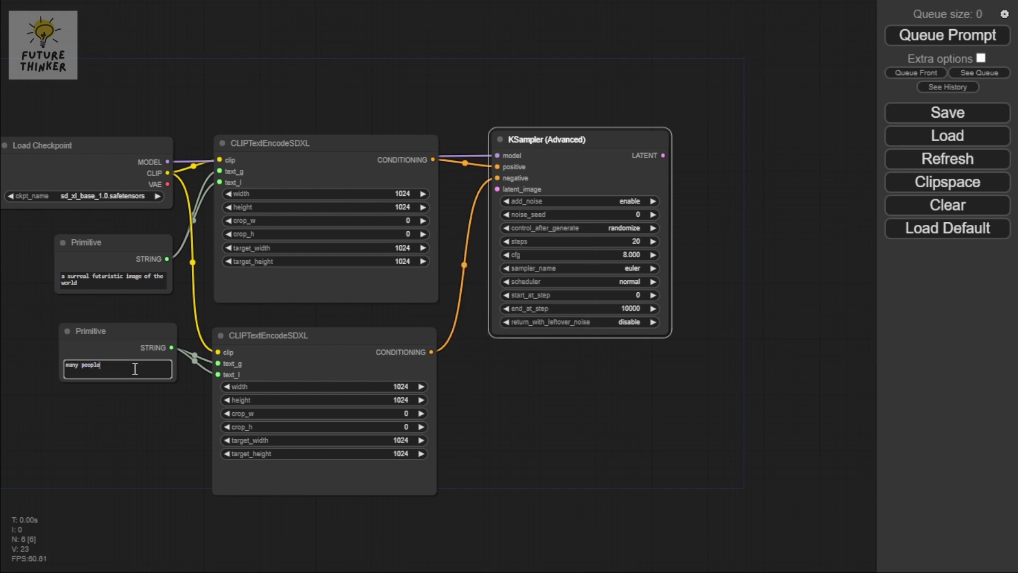
triple_click(147, 281)
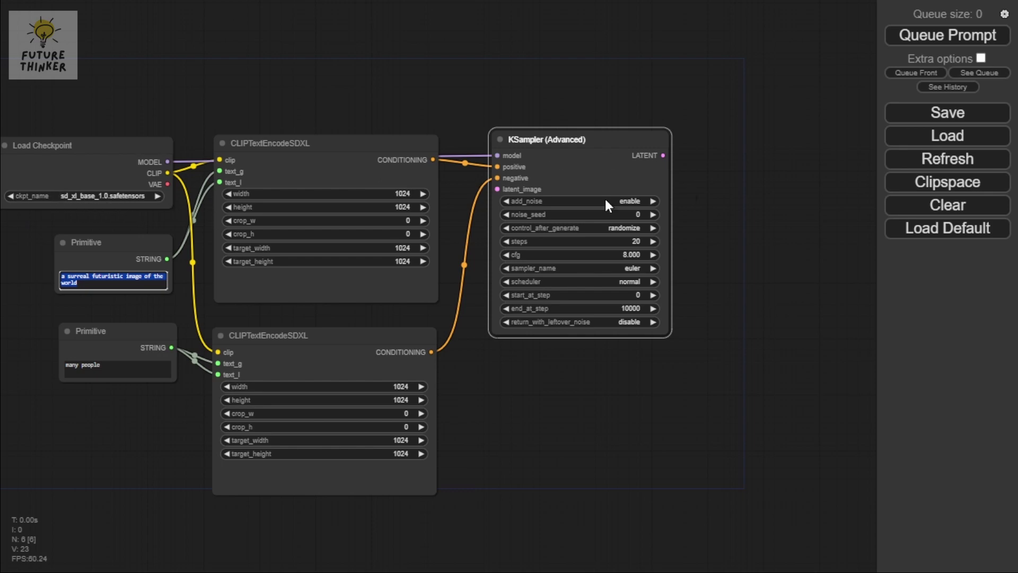
Add an Empty Latent Image node linked to the sampler's latent_image input.
left_click_drag(743, 247, 612, 234)
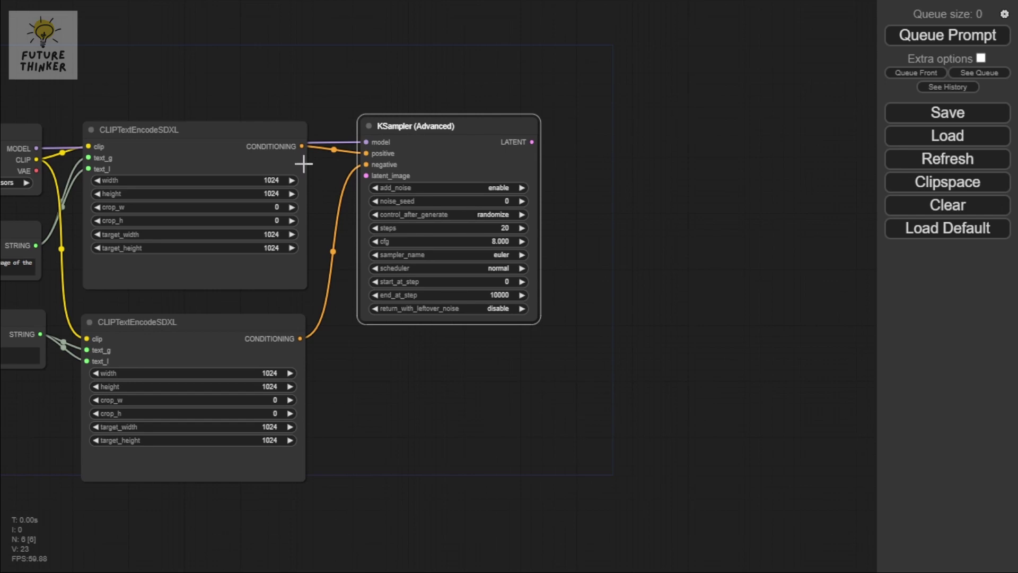
left_click_drag(366, 175, 358, 343)
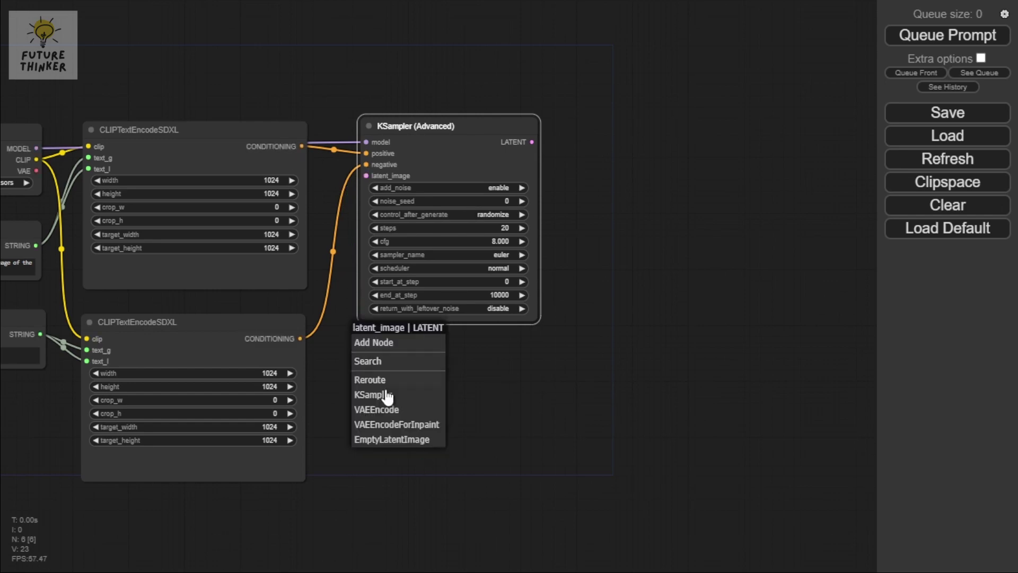
left_click(411, 446)
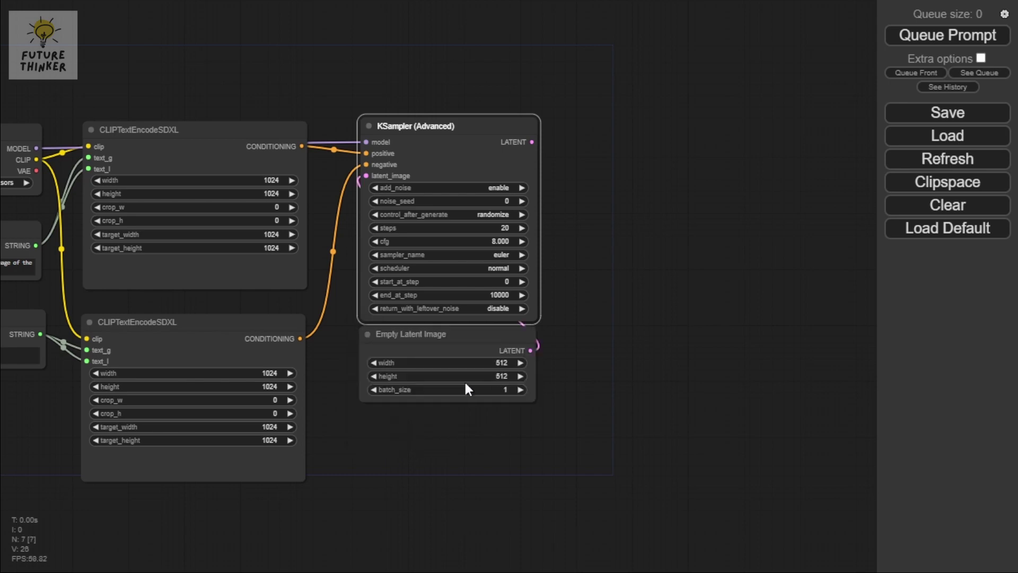
left_click_drag(484, 334, 492, 362)
Set the latent image to 1024×1024 with batch_size 3.
double_click(505, 391)
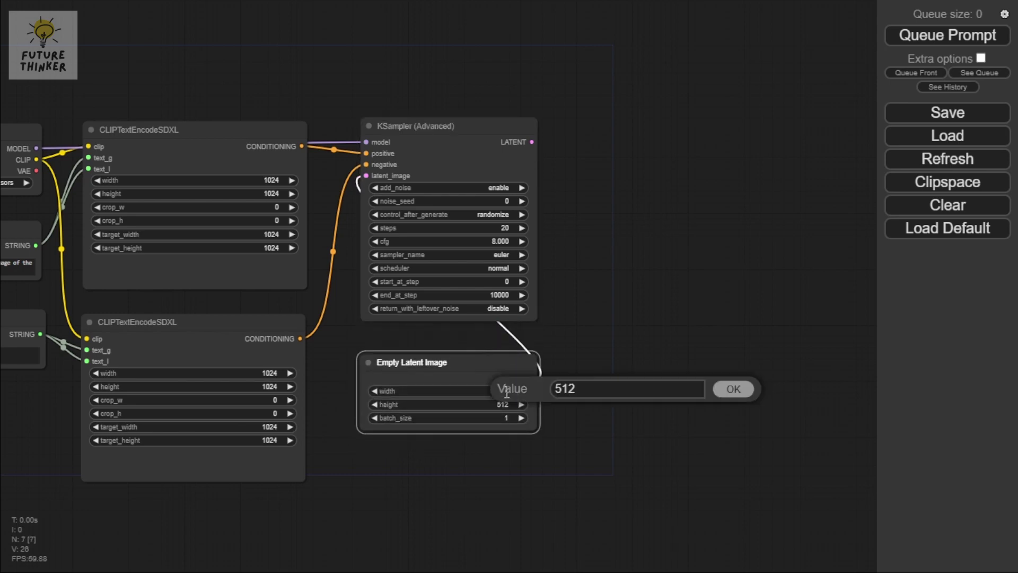
double_click(591, 390)
key("BackSpace")
type("1024")
double_click(590, 388)
key("Return")
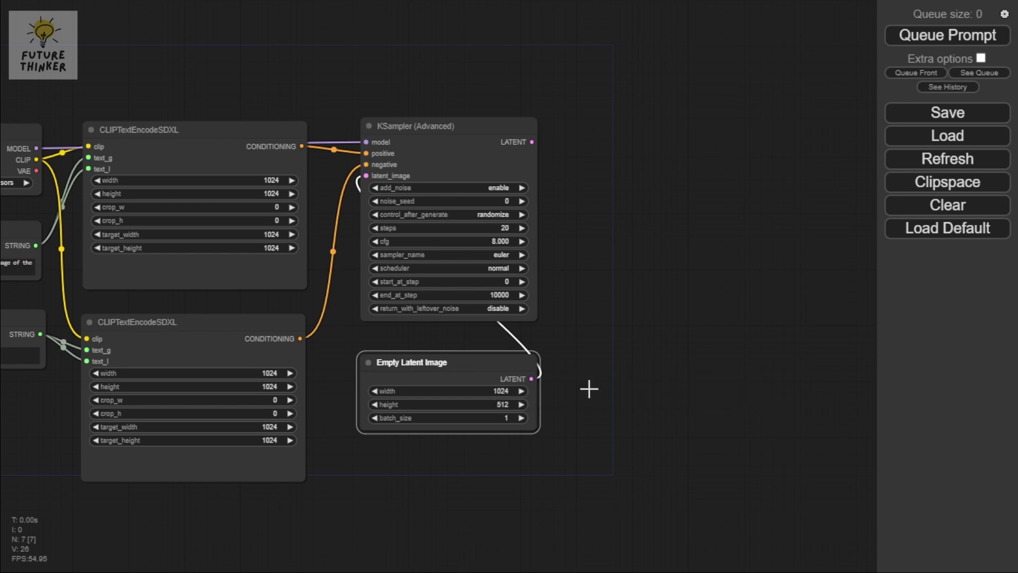
left_click(500, 403)
type("1024")
key("Return")
left_click(522, 417)
left_click_drag(600, 272, 481, 215)
left_click_drag(422, 147, 527, 203)
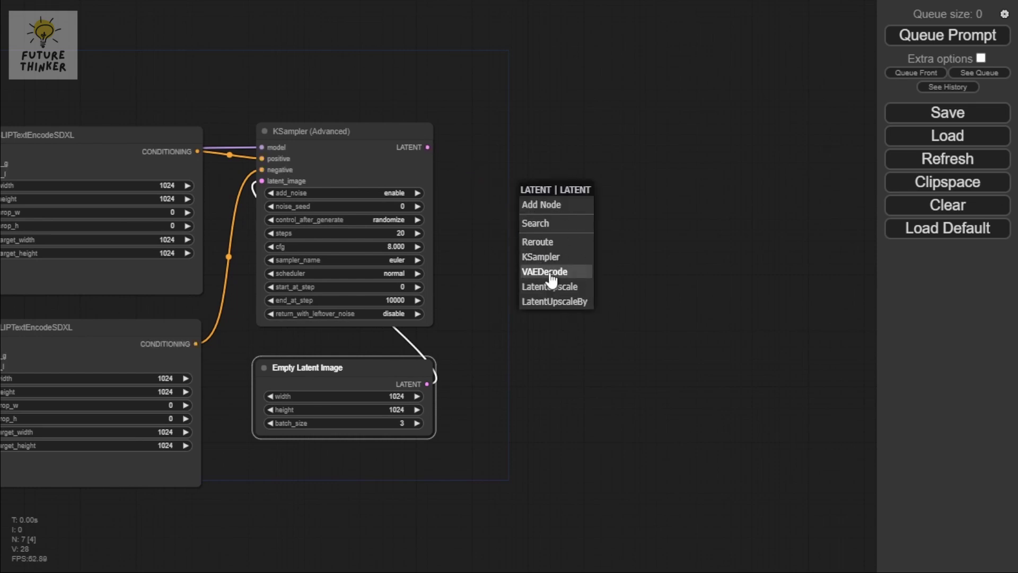
Add a VAE Decode node after the sampler and a Preview Image node on its IMAGE output.
left_click(550, 273)
left_click_drag(640, 213, 547, 247)
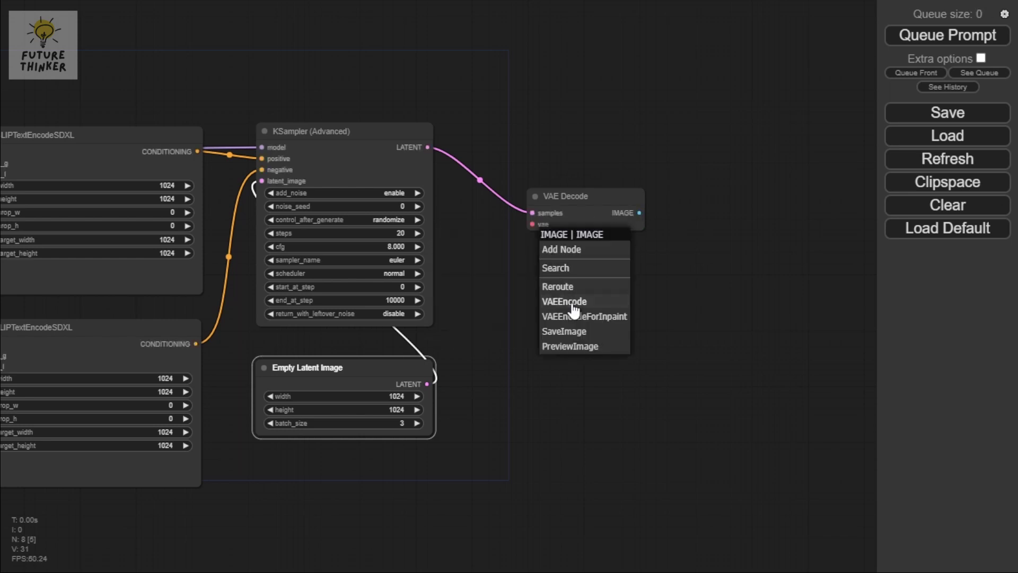
left_click(566, 338)
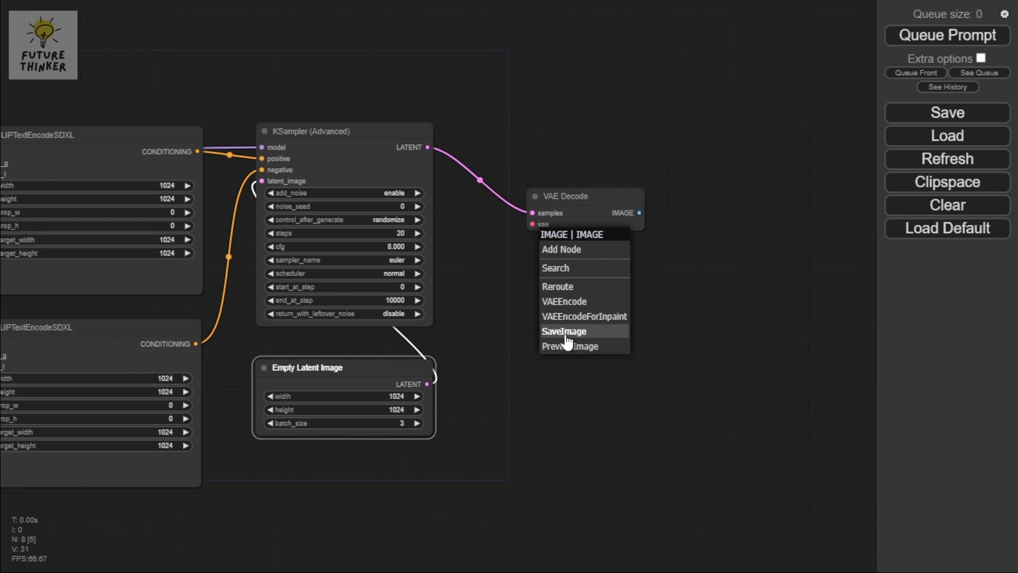
left_click(557, 348)
left_click(572, 334)
left_click(595, 348)
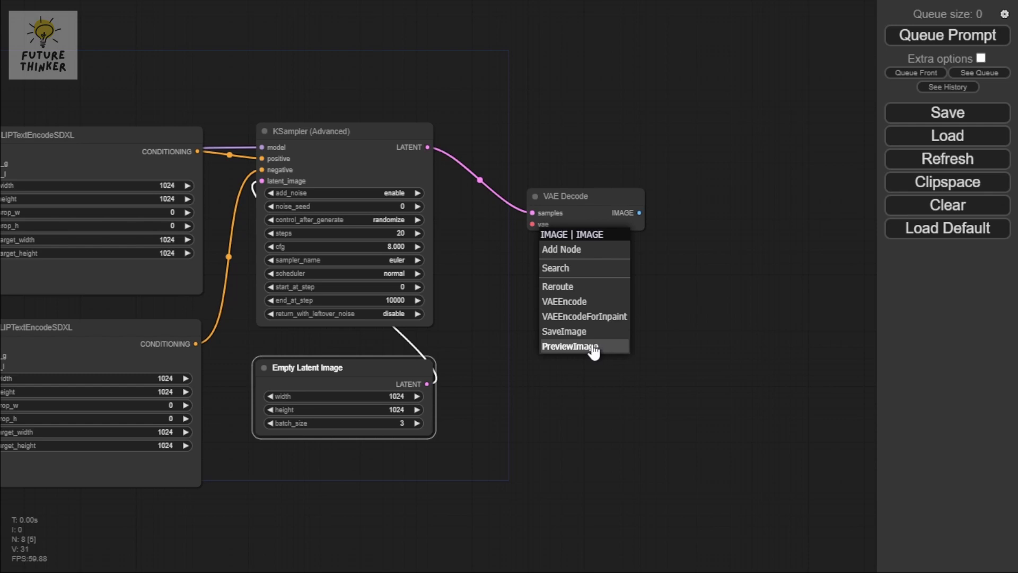
left_click(602, 349)
left_click(604, 350)
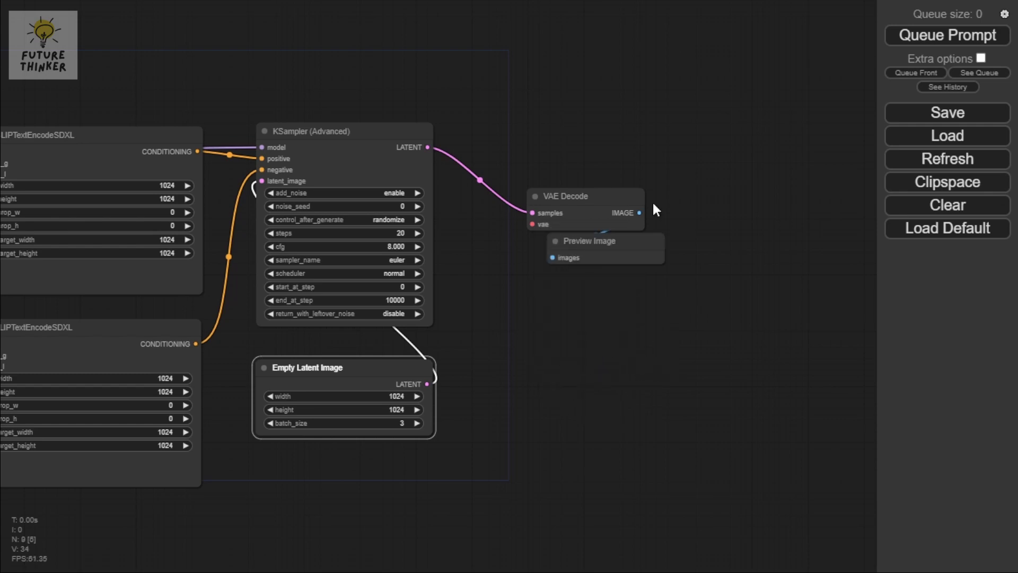
Arrange VAE Decode beside the sampler with Preview Image beneath it.
left_click_drag(619, 236, 604, 250)
left_click_drag(586, 200, 533, 132)
left_click_drag(575, 257, 515, 187)
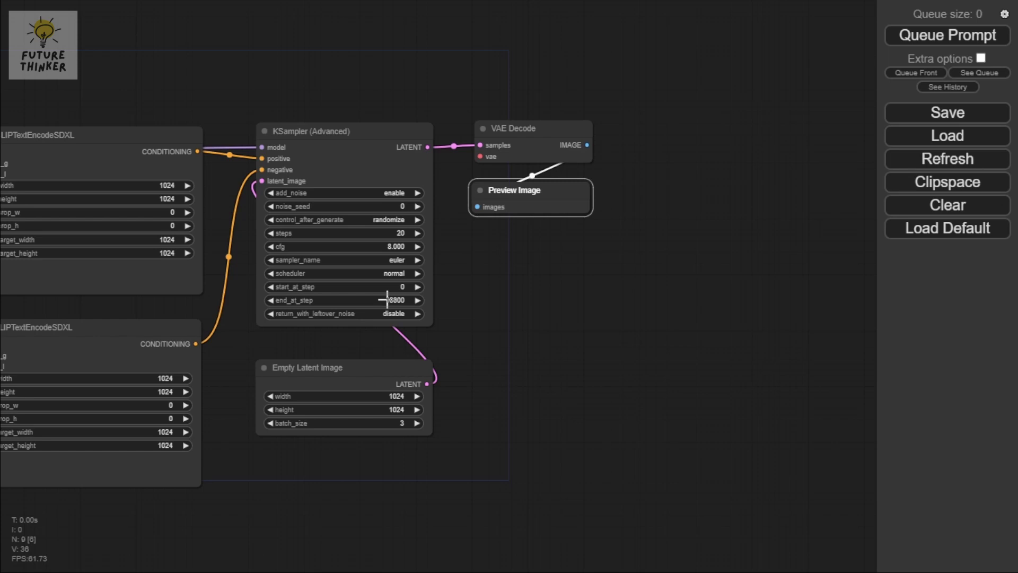
Change the KSampler (Advanced) sampler_name from euler to dpmpp_sde.
left_click_drag(444, 278, 491, 280)
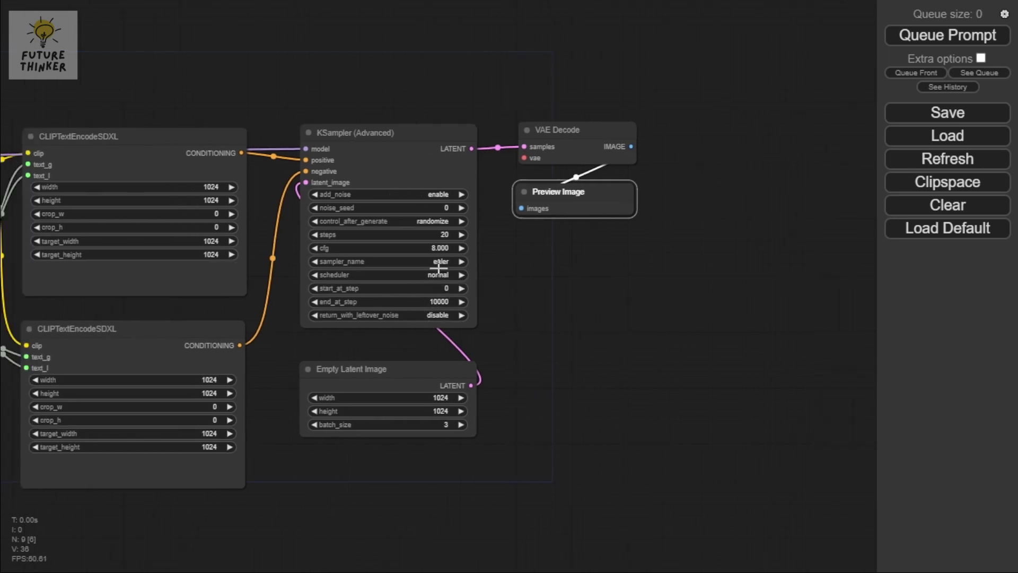
left_click(444, 261)
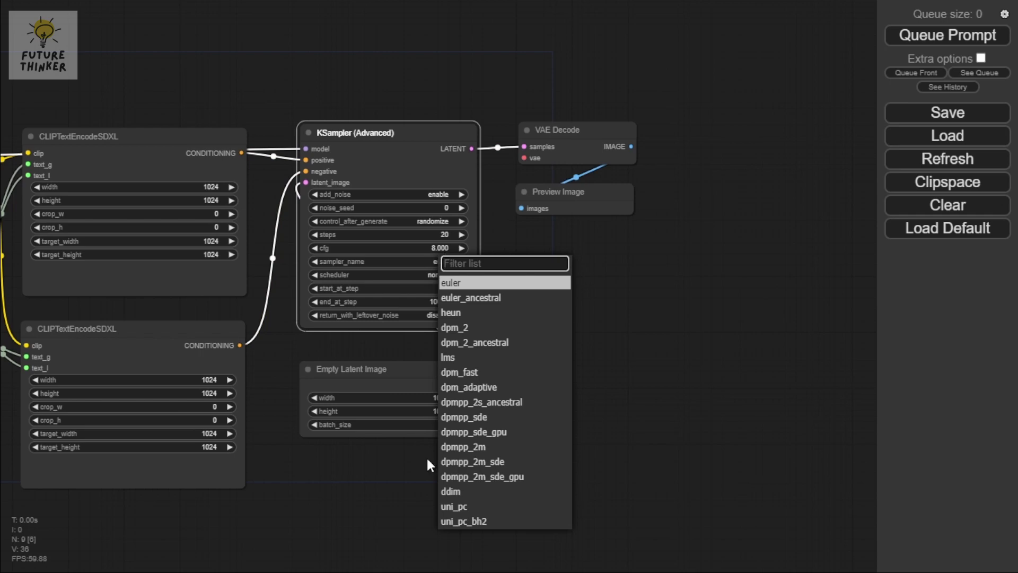
left_click(498, 418)
left_click_drag(496, 222, 523, 221)
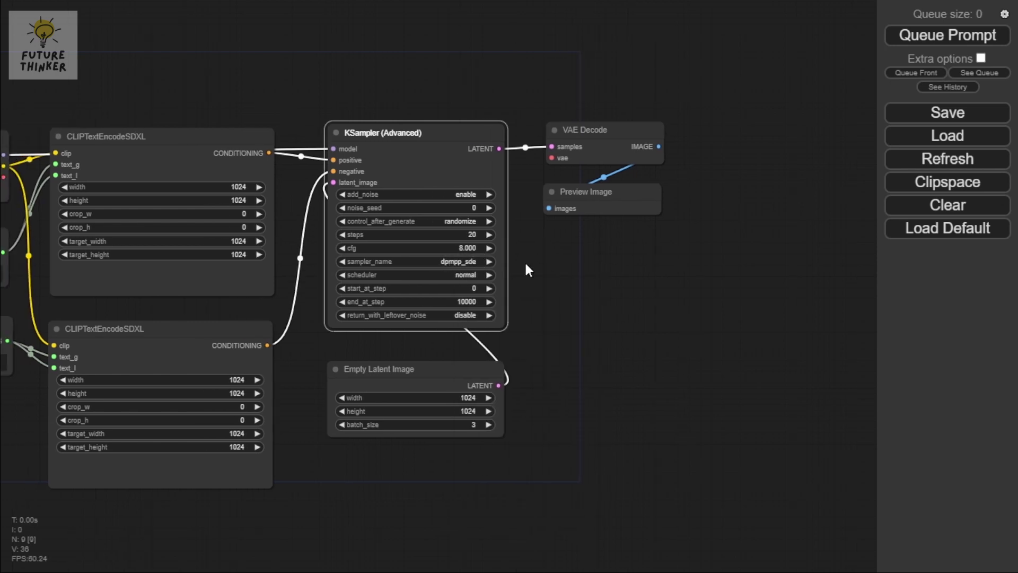
left_click_drag(527, 269, 549, 273)
left_click_drag(333, 340, 511, 330)
scroll(484, 311, "down", 7)
scroll(484, 311, "up", 7)
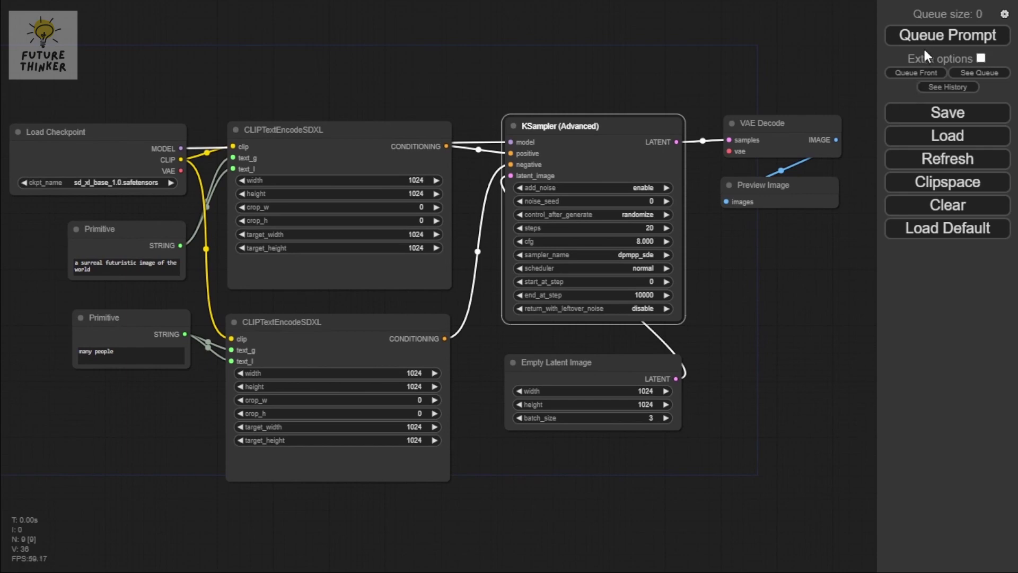
Queue the workflow and dismiss the validation error it reports.
left_click(938, 40)
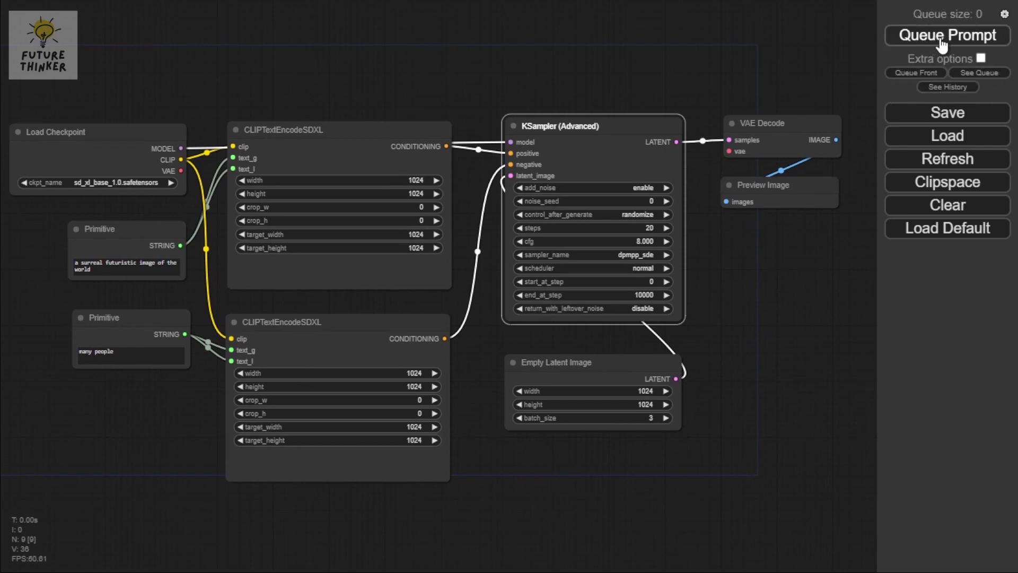
left_click_drag(784, 330, 725, 316)
left_click(575, 334)
Link Load Checkpoint's VAE output to VAE Decode's vae input and queue the workflow again.
left_click_drag(698, 138, 151, 158)
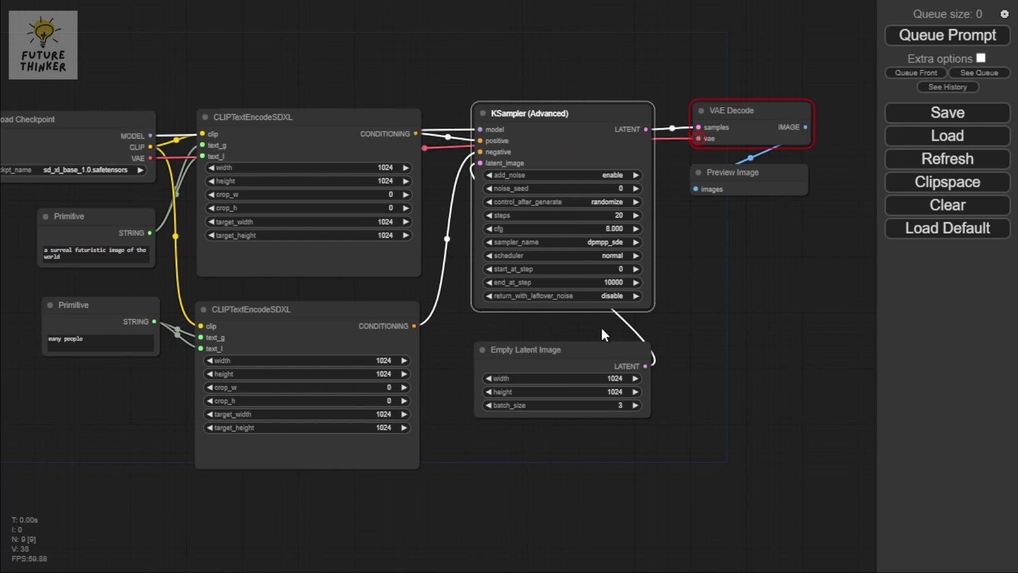
left_click(694, 305)
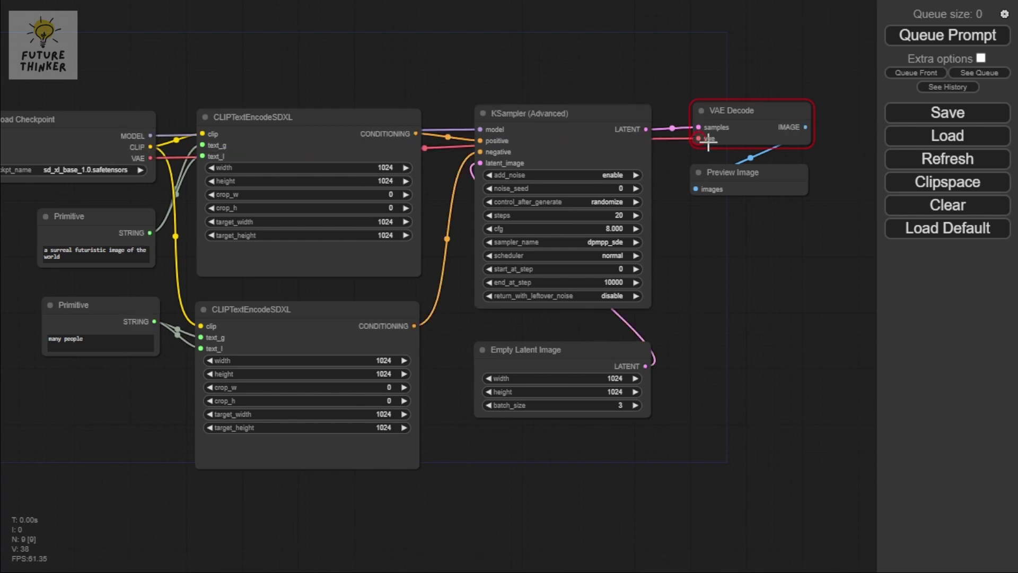
left_click(923, 35)
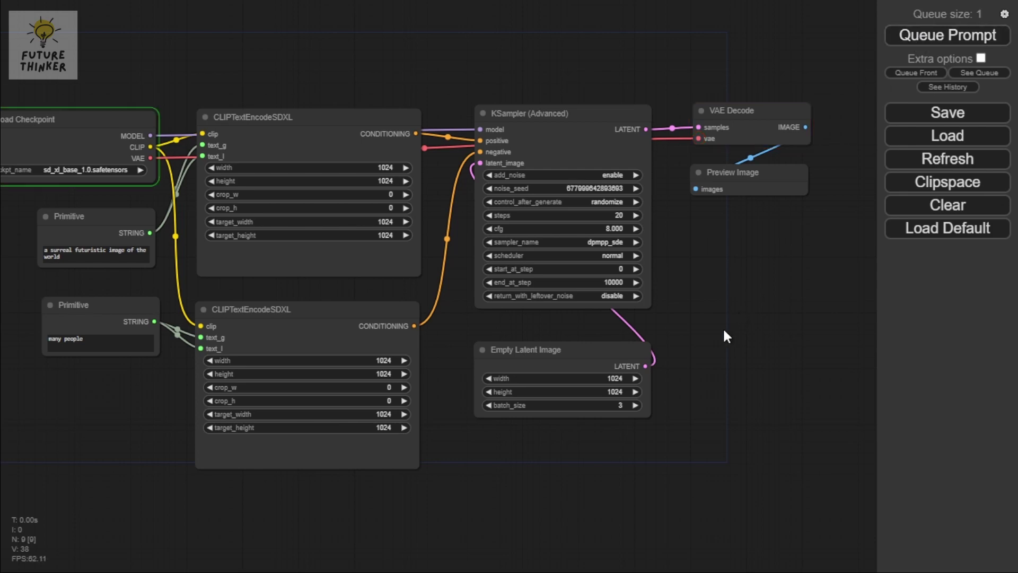
scroll(124, 183, "down", 6)
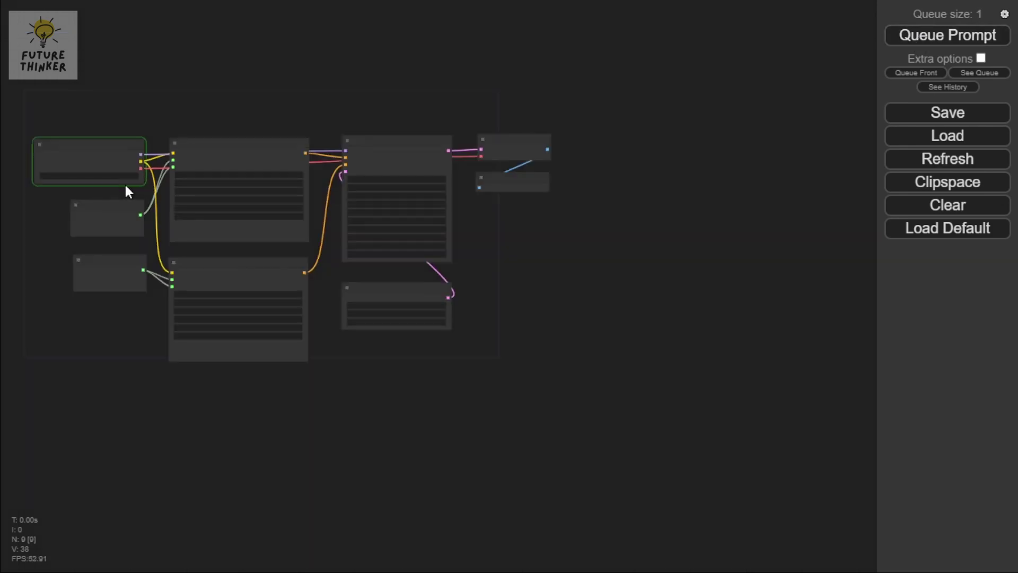
left_click_drag(207, 125, 313, 128)
scroll(323, 132, "up", 7)
scroll(332, 136, "down", 5)
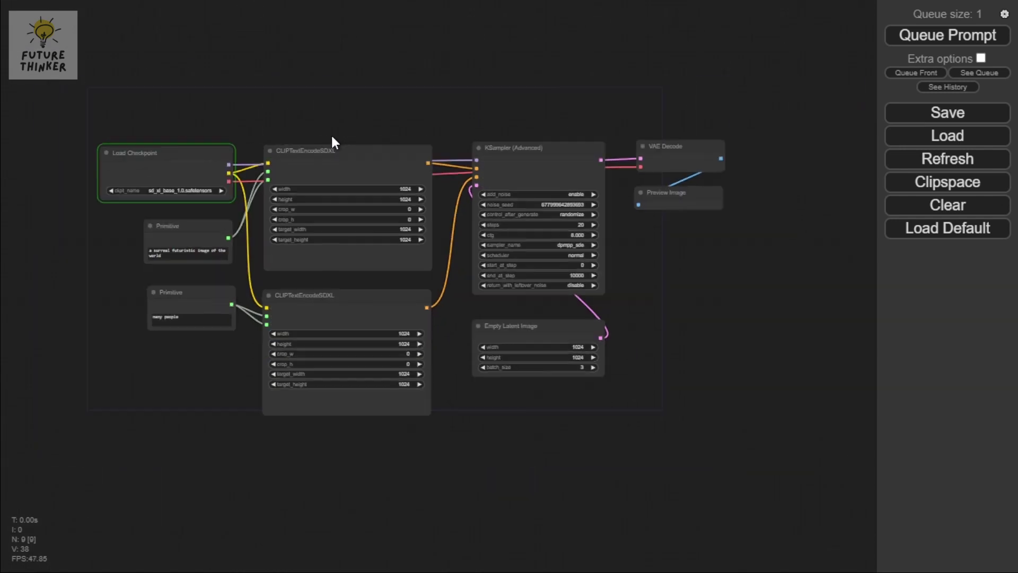
scroll(333, 137, "up", 1)
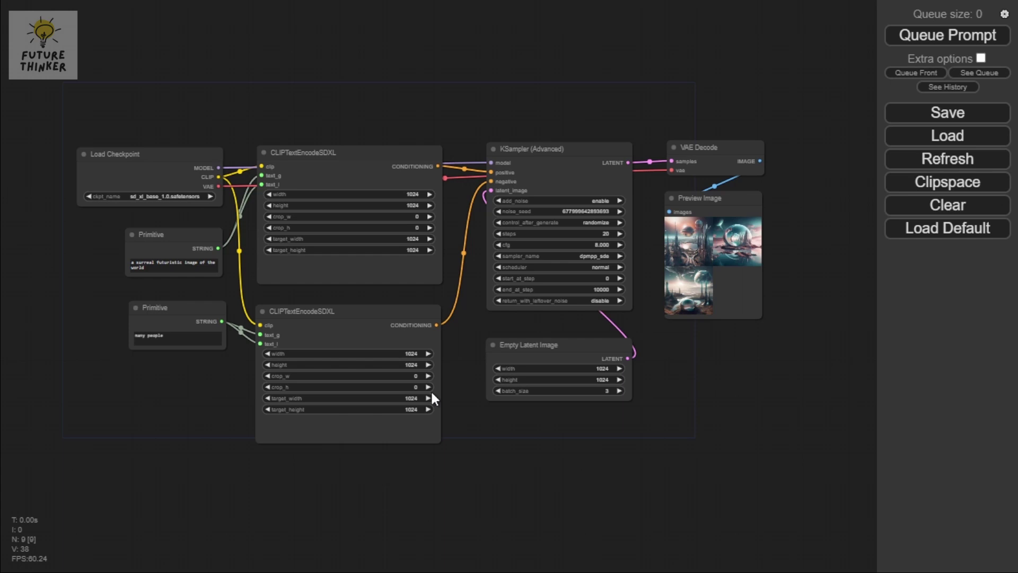
Look at the generated images and enlarge the Preview Image node.
left_click(740, 240)
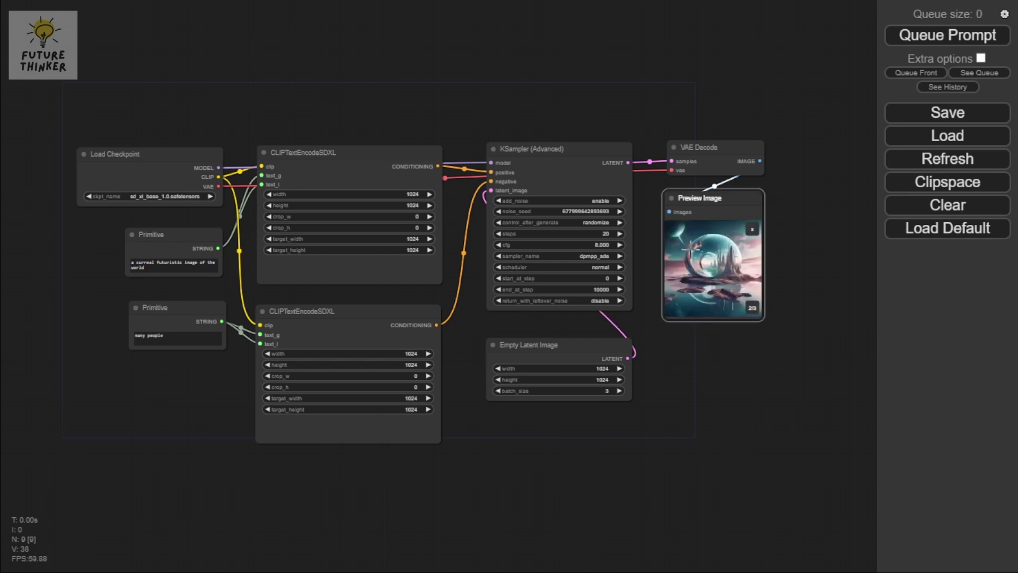
left_click(756, 235)
left_click(699, 248)
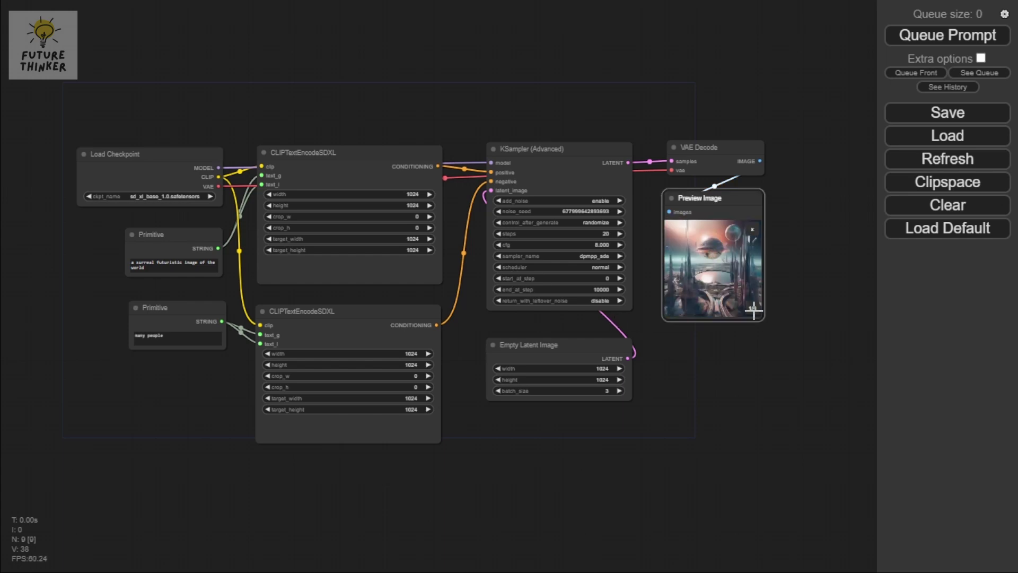
left_click_drag(760, 316, 865, 368)
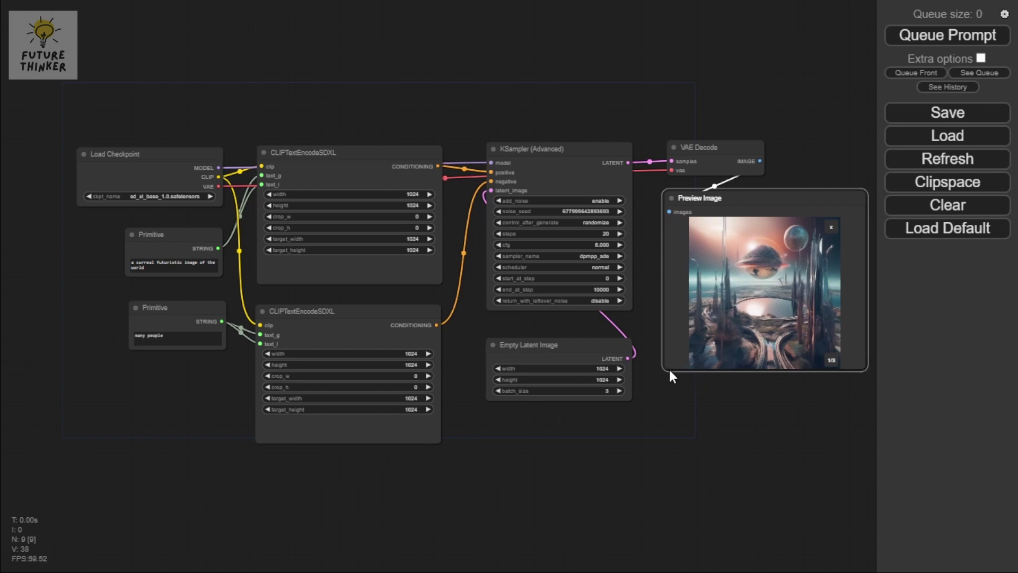
left_click_drag(840, 405, 420, 347)
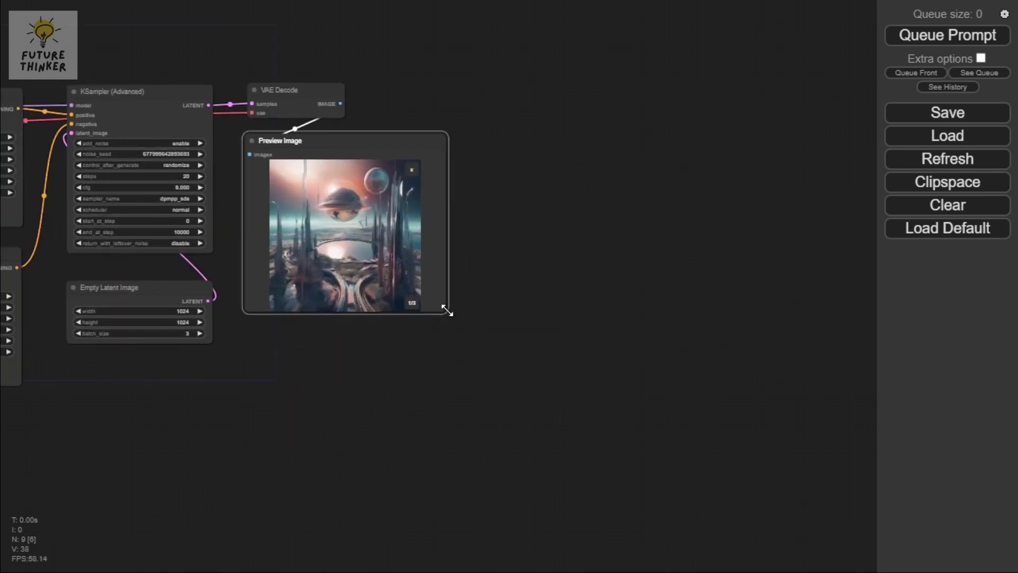
left_click_drag(447, 313, 729, 524)
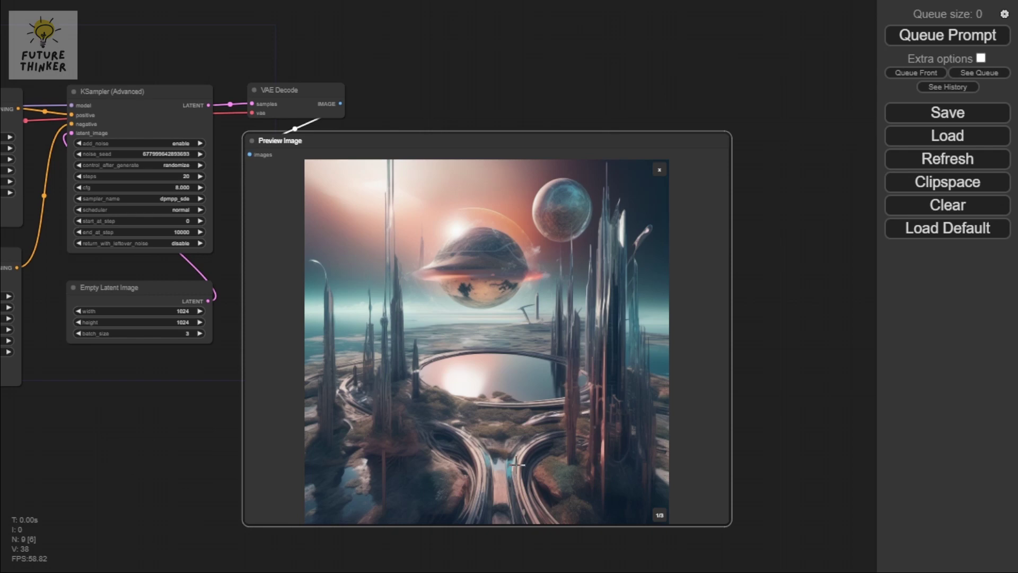
Step through batch images 2/3 and 3/3, then back to the first.
key("Right")
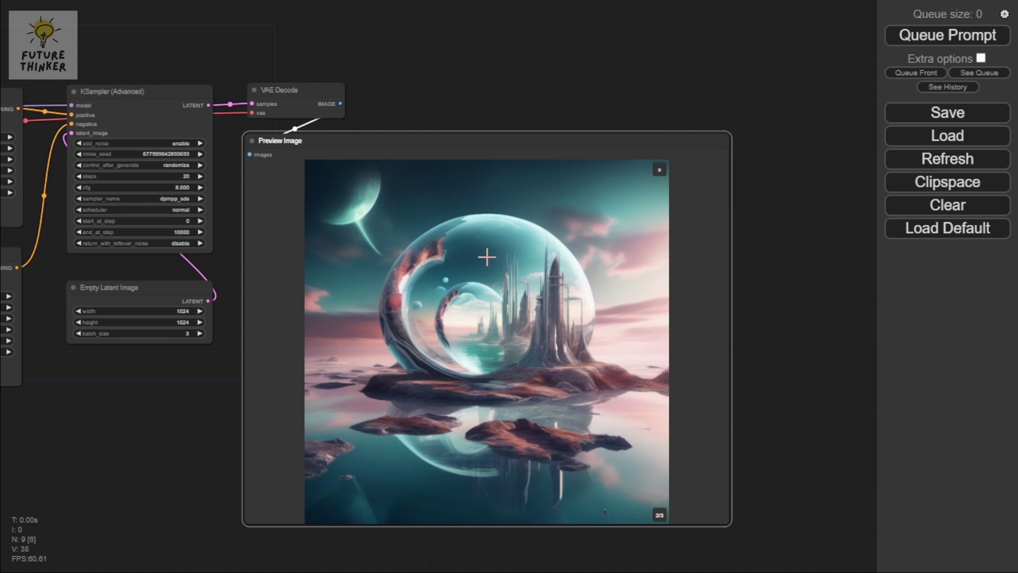
key("Right")
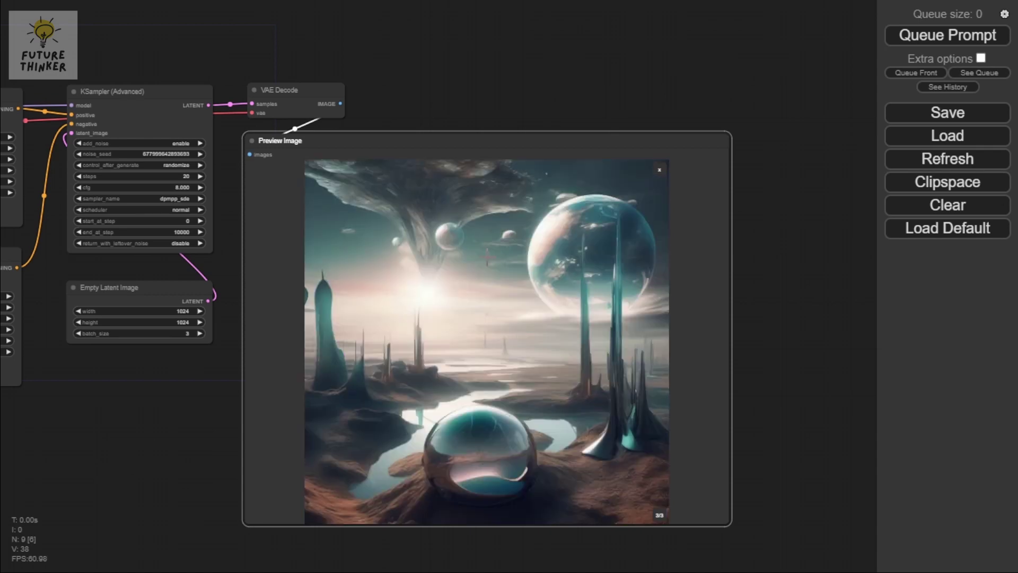
key("Right")
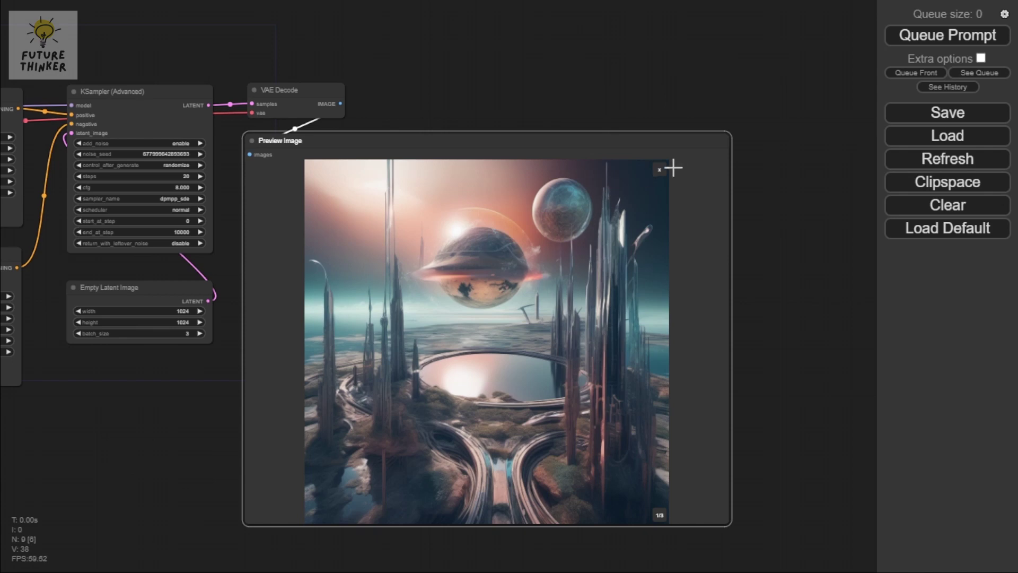
Open the base preview image in a new Chrome tab, check the three 1024×1024 image tabs, then return to ComfyUI.
right_click(459, 216)
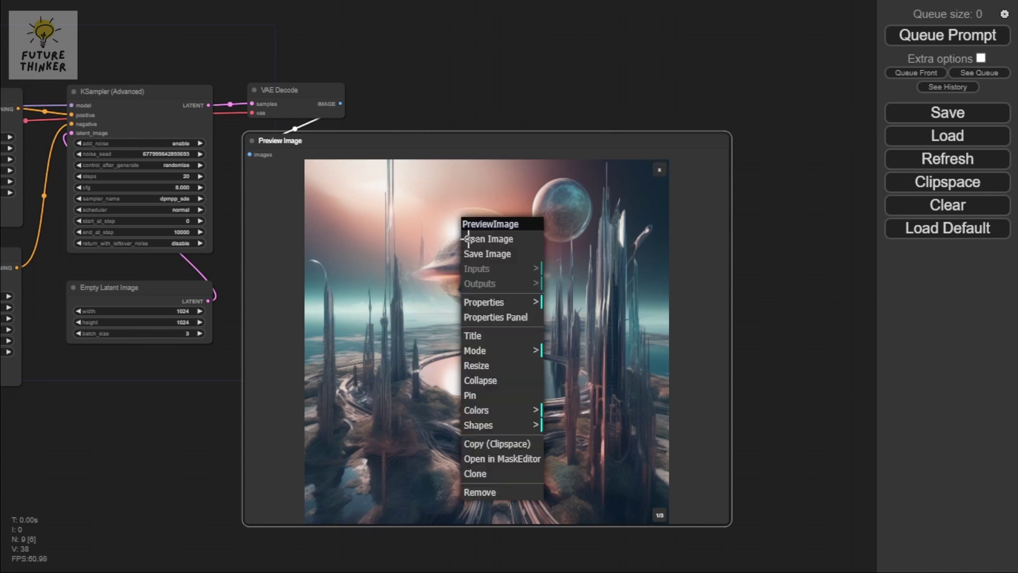
left_click(488, 236)
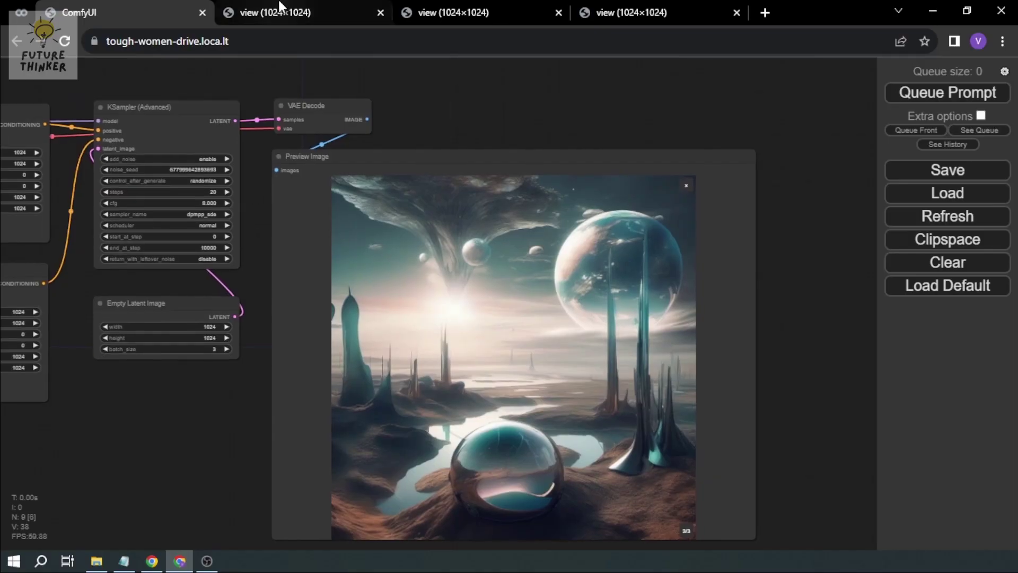
left_click(342, 13)
left_click(466, 10)
left_click(670, 7)
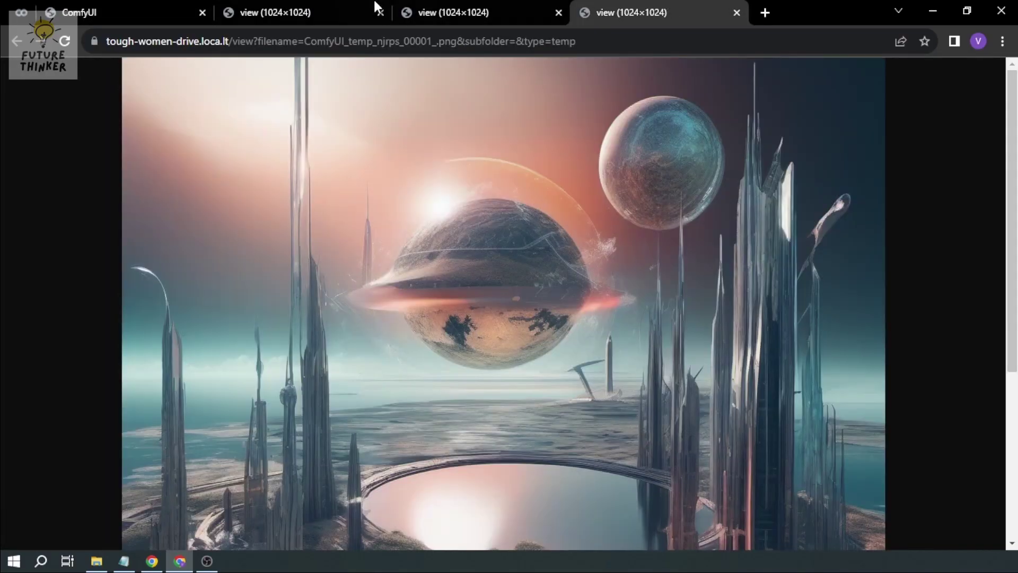
left_click(375, 7)
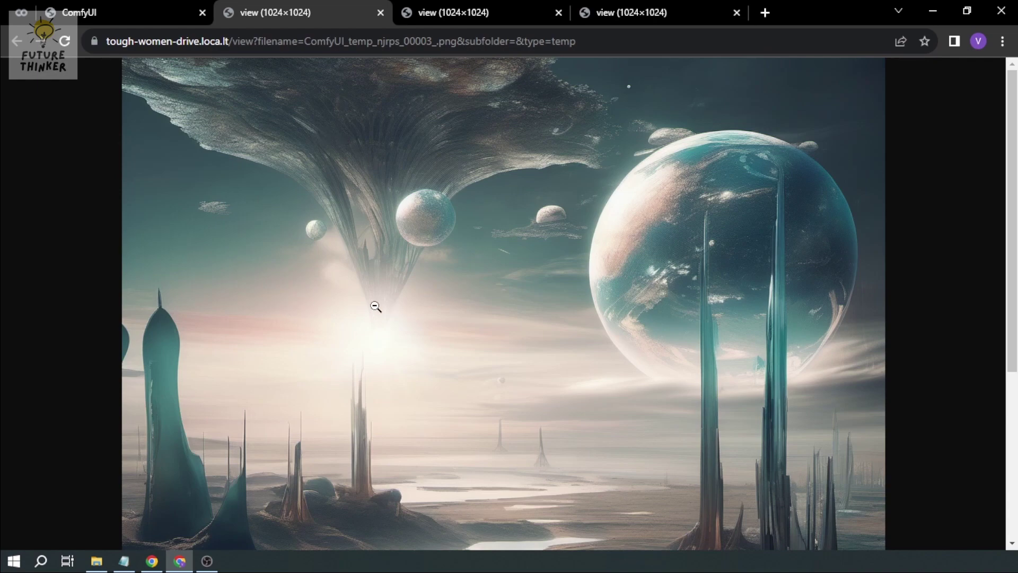
key("ctrl+Tab")
key("ctrl+Tab")
key("ctrl+Tab")
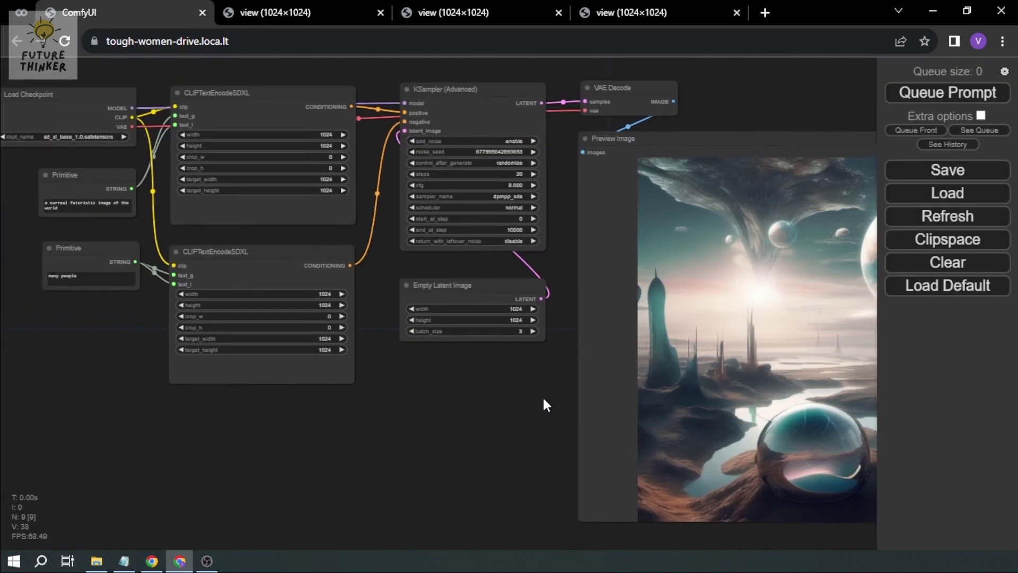
left_click_drag(547, 406, 631, 423)
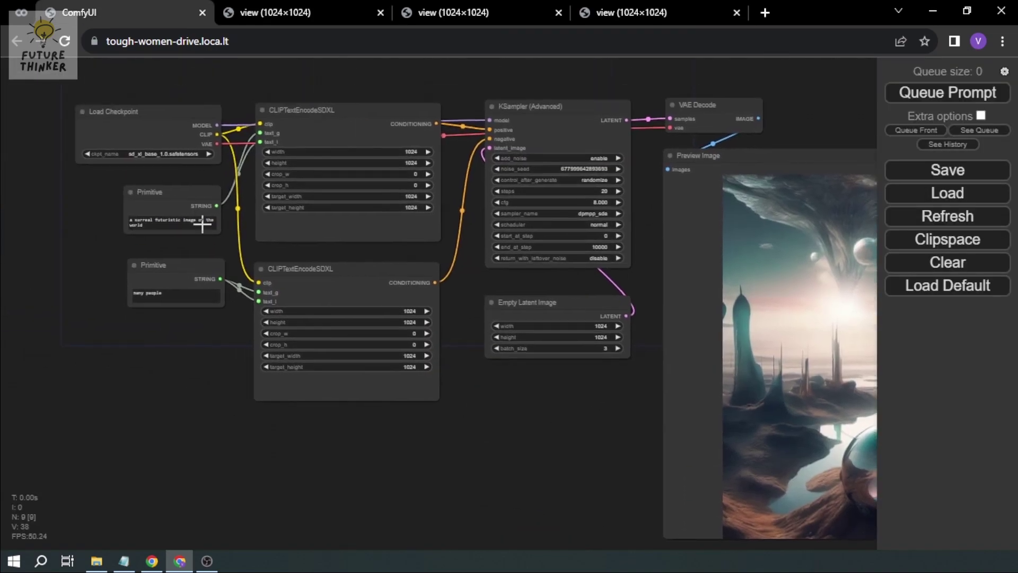
Add a Load Checkpoint node above the base loader set to sd_xl_refiner_1.0.
left_click_drag(222, 392, 225, 504)
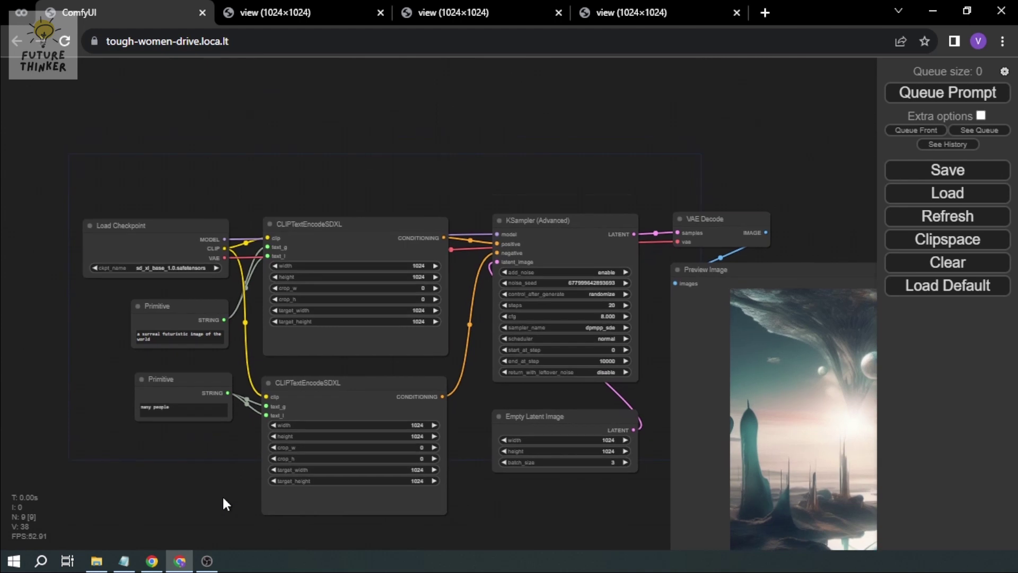
left_click_drag(196, 191, 208, 185)
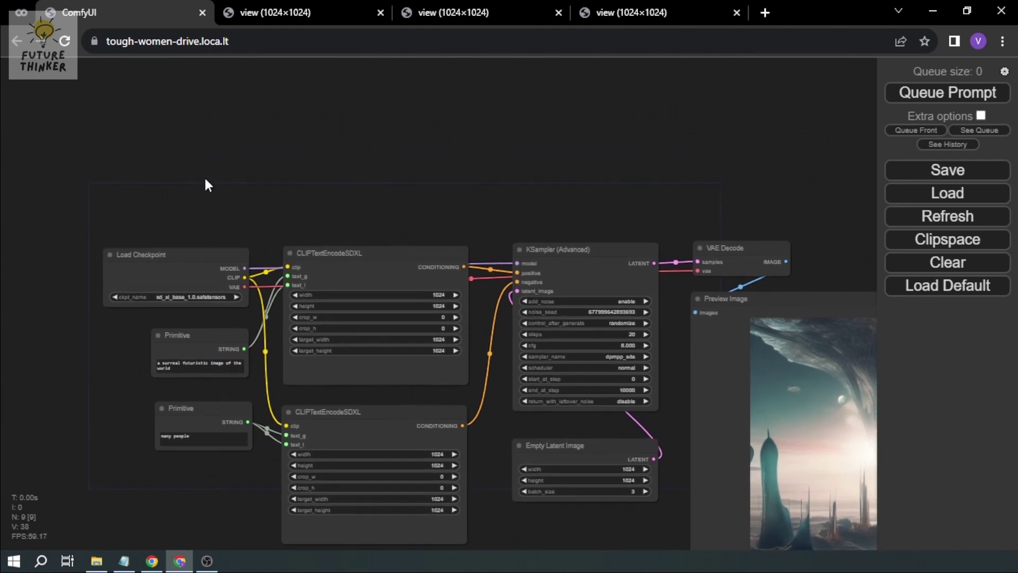
double_click(168, 175)
left_click(265, 212)
left_click_drag(273, 166, 176, 168)
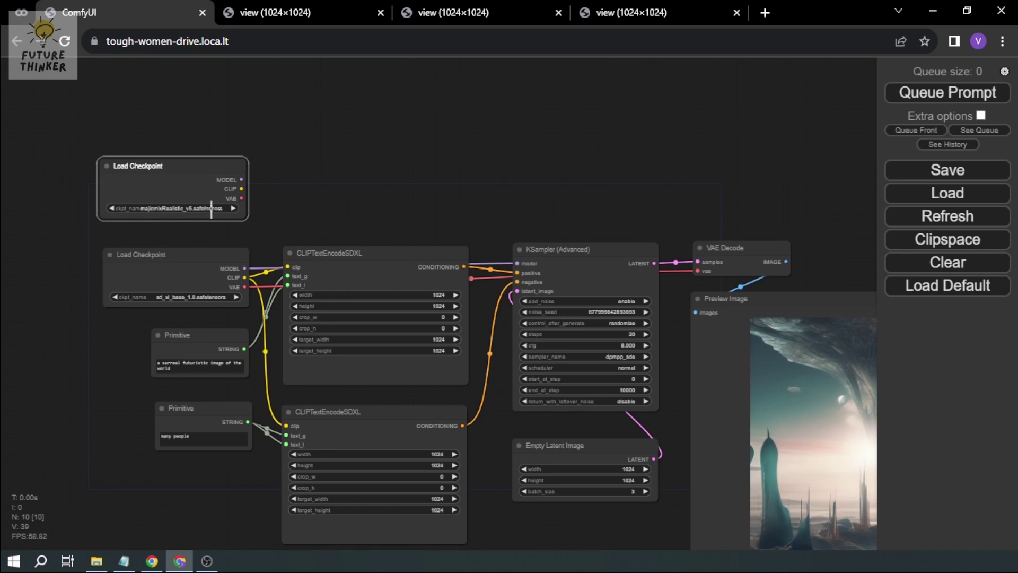
left_click(211, 209)
left_click(286, 263)
Duplicate the upper CLIPTextEncodeSDXL node and place the copy at the top of the canvas.
left_click_drag(331, 164, 335, 189)
left_click(358, 288)
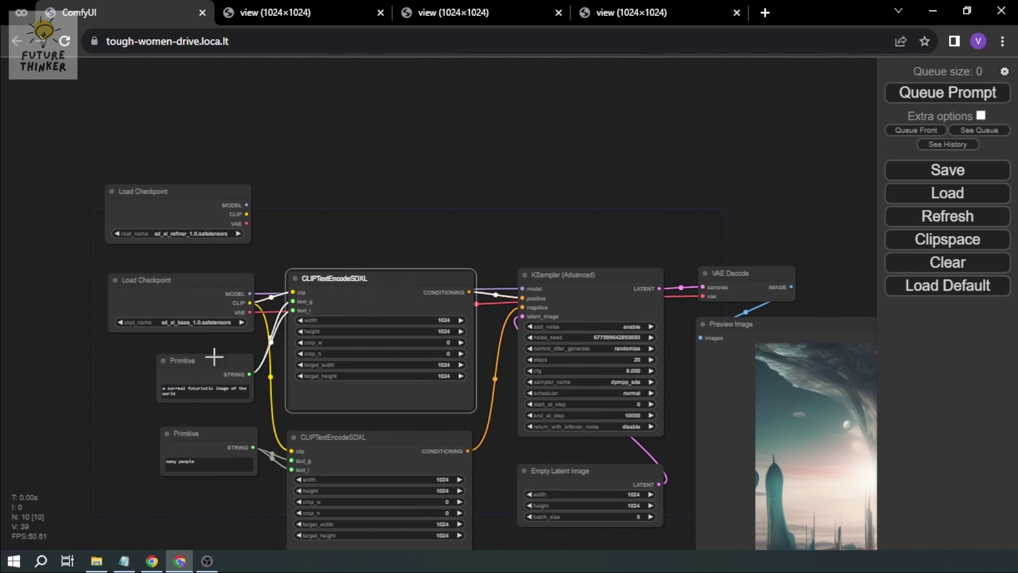
left_click(450, 212)
left_click(418, 274)
key("ctrl+c")
key("ctrl+v")
left_click_drag(498, 265, 410, 84)
left_click_drag(272, 198, 275, 301)
left_click_drag(424, 186, 400, 75)
Duplicate the lower CLIPTextEncodeSDXL node and place the copy below the first new encoder.
left_click_drag(398, 276, 375, 268)
left_click_drag(394, 377, 432, 395)
left_click_drag(441, 288, 452, 116)
left_click(400, 380)
key("ctrl+c")
key("ctrl+v")
left_click_drag(541, 387, 458, 177)
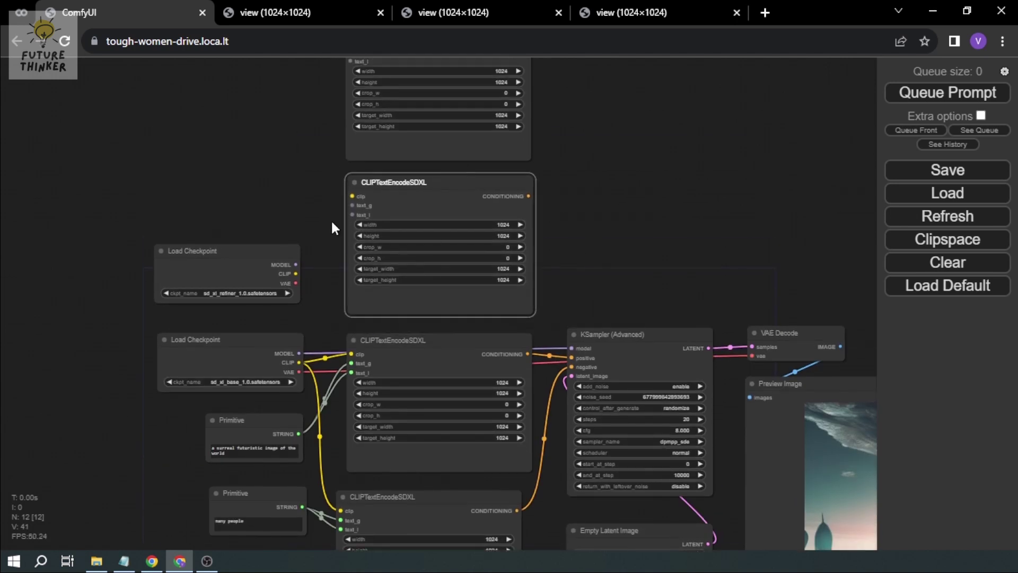
Connect the refiner checkpoint's CLIP output to both new CLIPTextEncodeSDXL nodes.
left_click_drag(352, 196, 295, 274)
left_click_drag(341, 60, 279, 320)
left_click_drag(262, 248, 269, 240)
Link the top encoder's text_g and text_l to the positive prompt, the second encoder's to the negative.
scroll(281, 239, "down", 3)
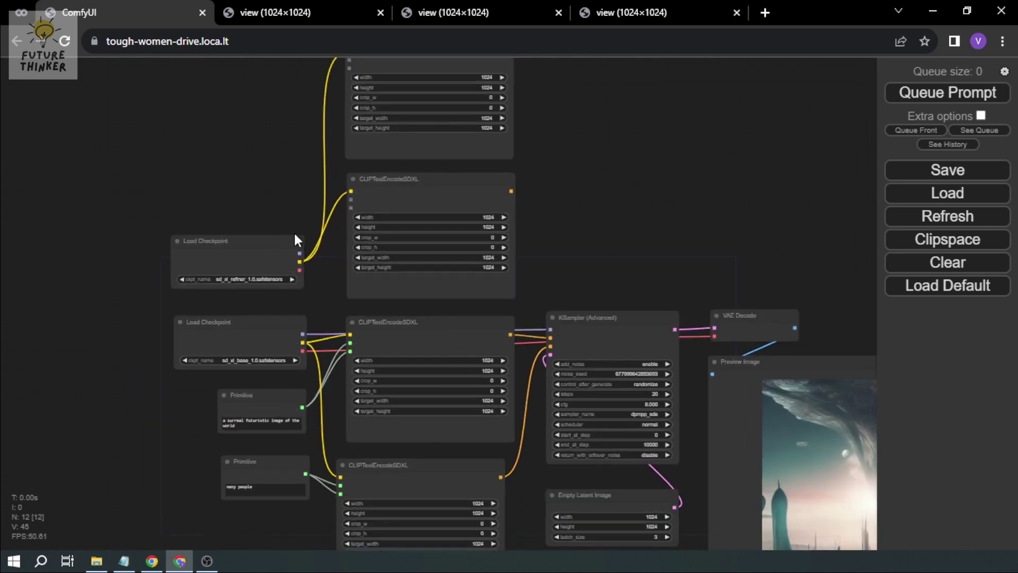
left_click_drag(339, 90, 299, 378)
left_click_drag(339, 97, 301, 377)
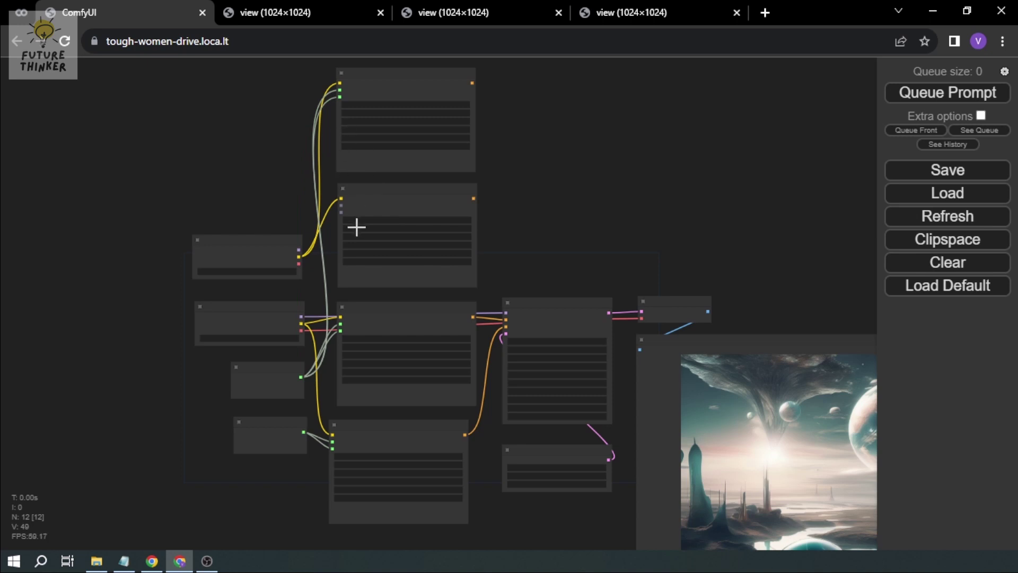
left_click_drag(341, 206, 308, 430)
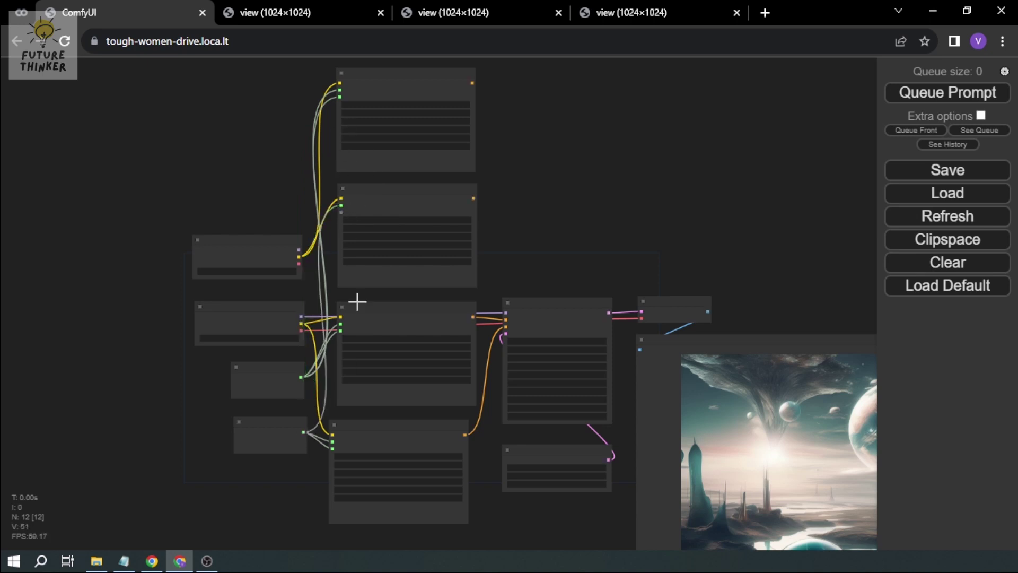
left_click_drag(341, 211, 304, 432)
scroll(432, 253, "up", 5)
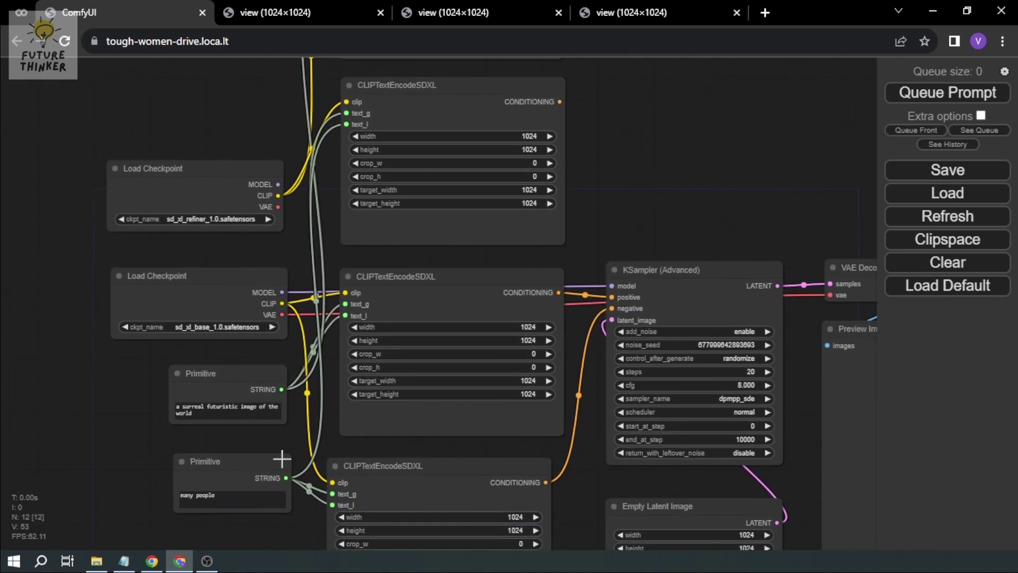
scroll(574, 288, "down", 3)
scroll(480, 331, "up", 3)
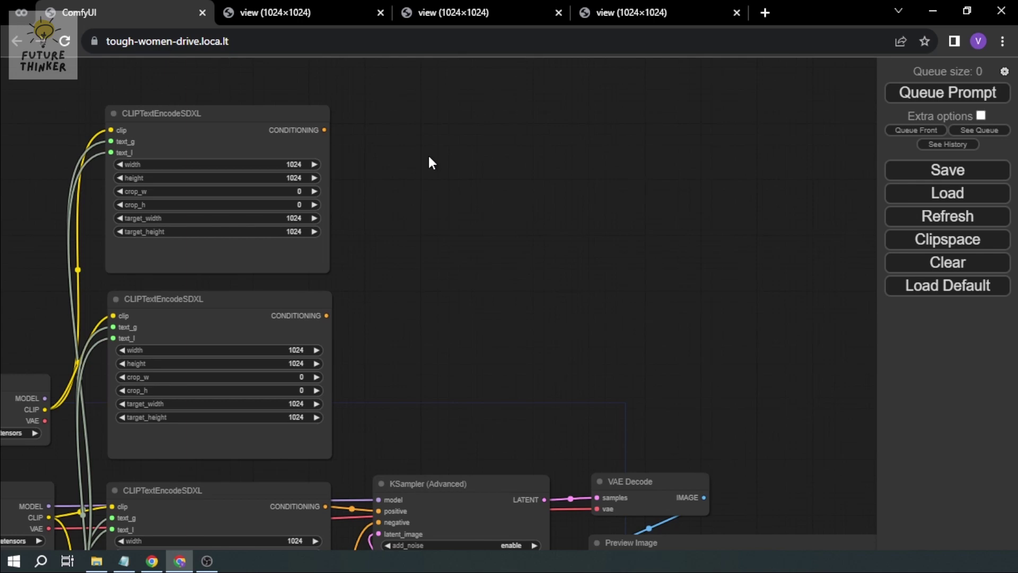
Add a KSamplerAdvanced node via 'sampler' search and place it near the refiner encoders.
double_click(430, 162)
type("sampler")
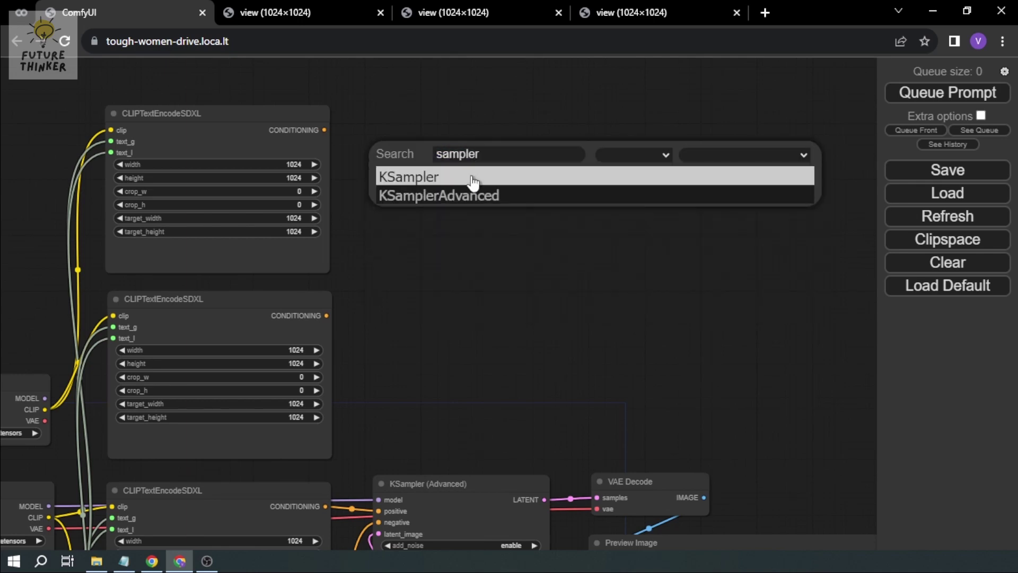
left_click(494, 197)
left_click_drag(532, 151, 480, 257)
left_click_drag(480, 213, 466, 176)
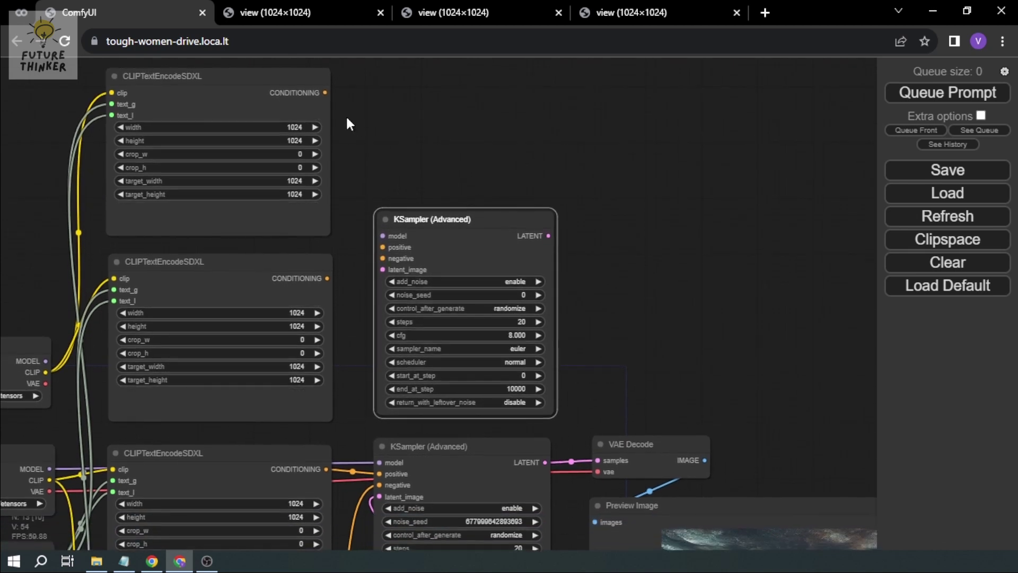
Feed the refiner conditioning, refiner MODEL and base sampler's LATENT into the new sampler.
left_click_drag(325, 93, 378, 249)
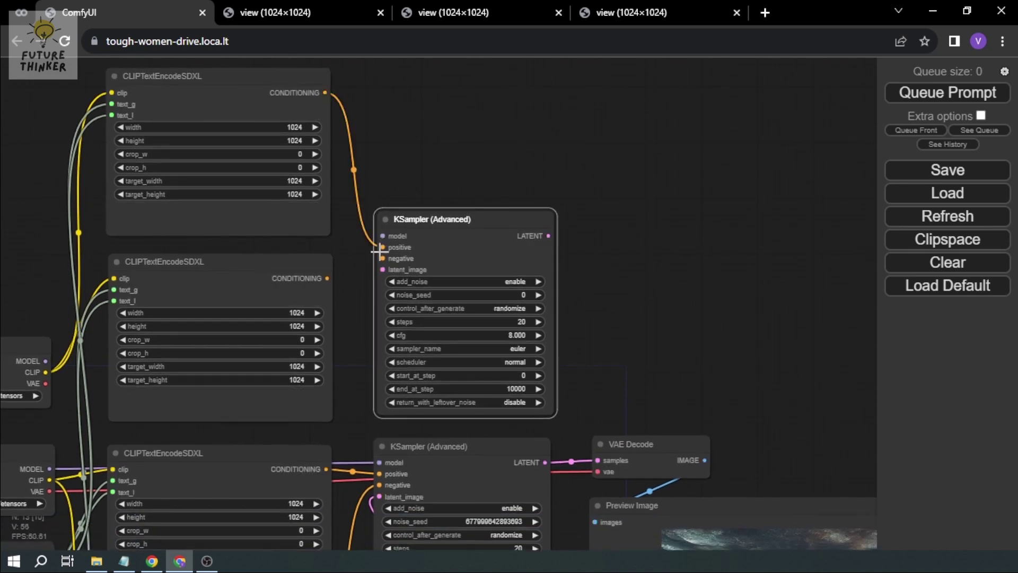
left_click_drag(325, 278, 383, 258)
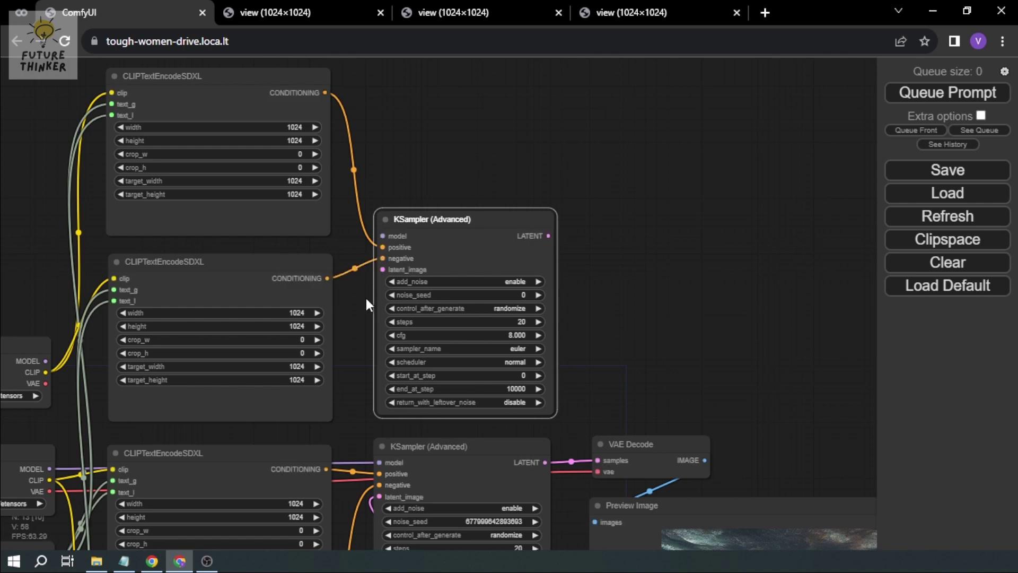
left_click_drag(364, 295, 412, 287)
left_click_drag(428, 223, 91, 348)
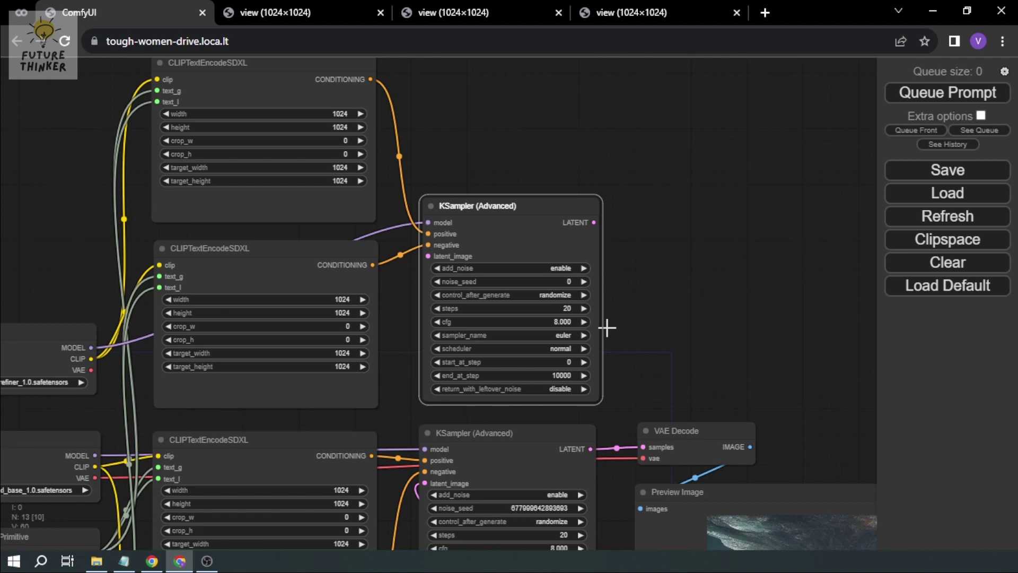
left_click_drag(607, 327, 567, 266)
left_click_drag(388, 194, 552, 387)
left_click_drag(559, 352, 569, 342)
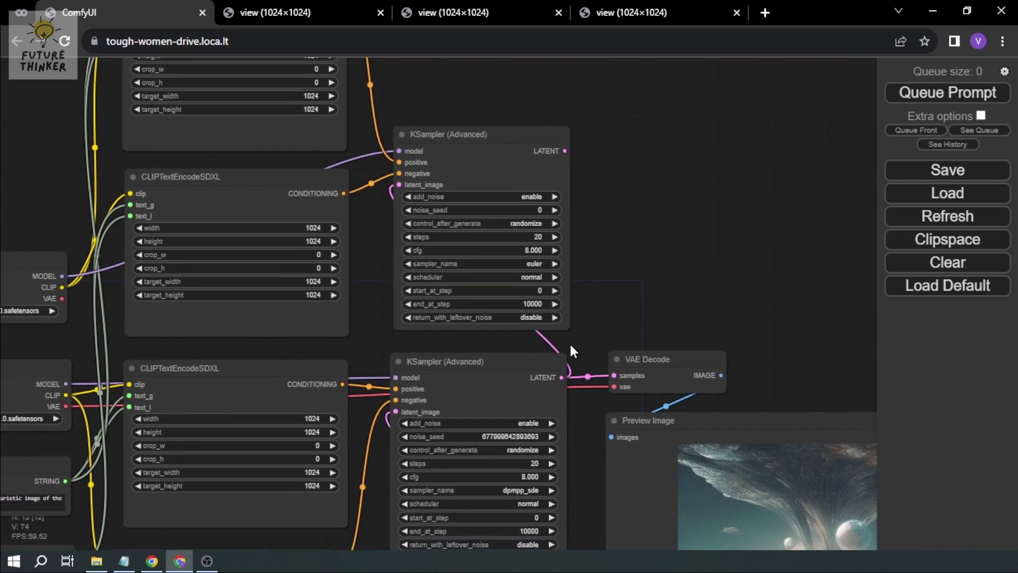
Add a VAE Decode on the upper sampler's latent using the checkpoint VAE, feeding a new Preview Image.
left_click(525, 364)
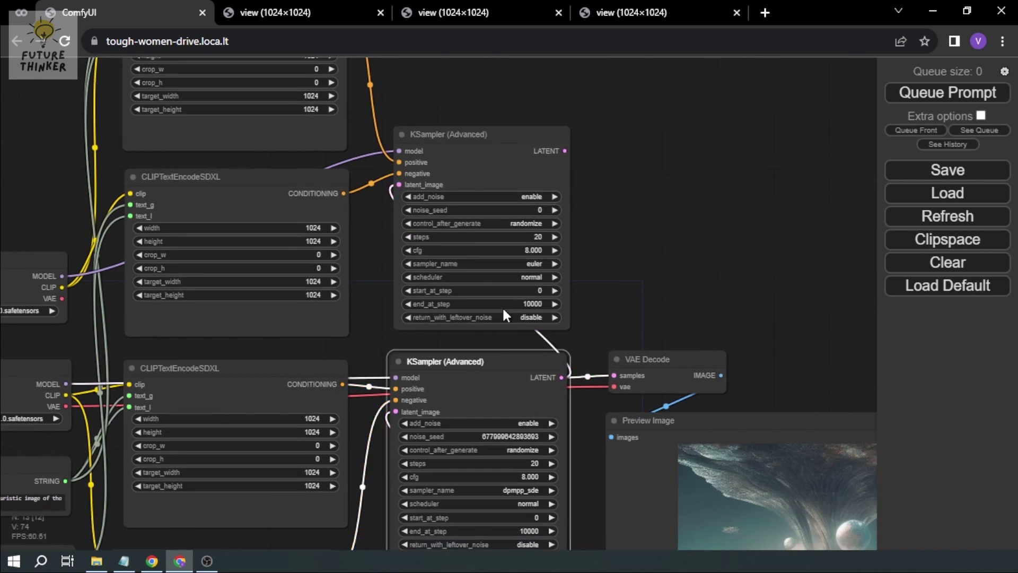
left_click_drag(596, 154, 536, 150)
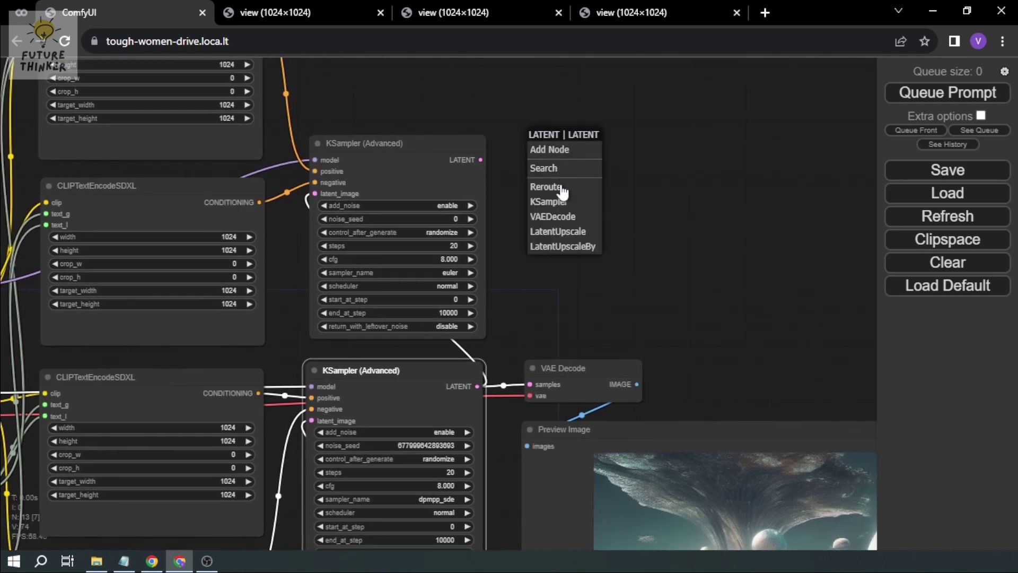
left_click(561, 220)
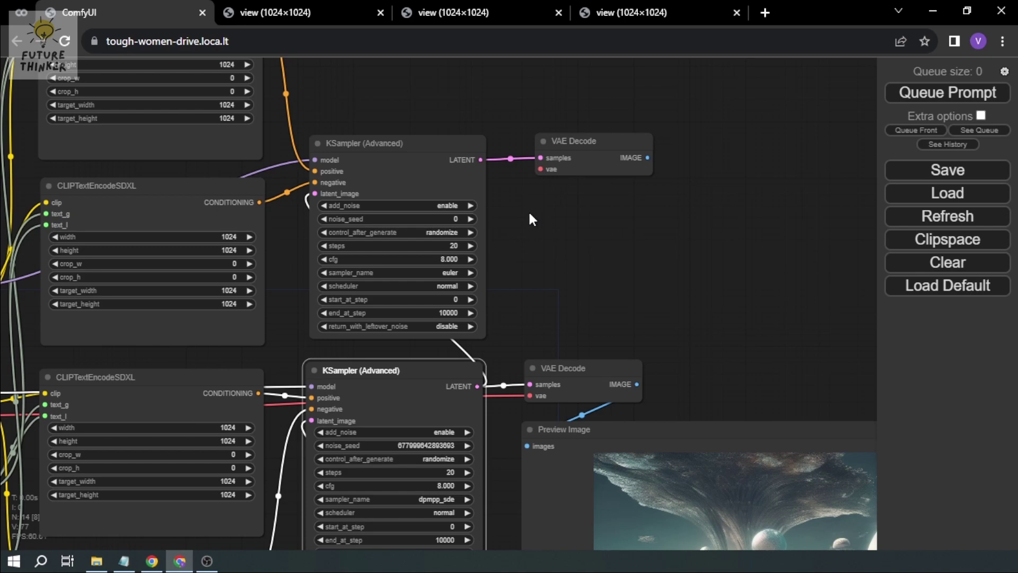
scroll(530, 215, "down", 7)
left_click_drag(533, 191, 272, 258)
scroll(625, 233, "up", 5)
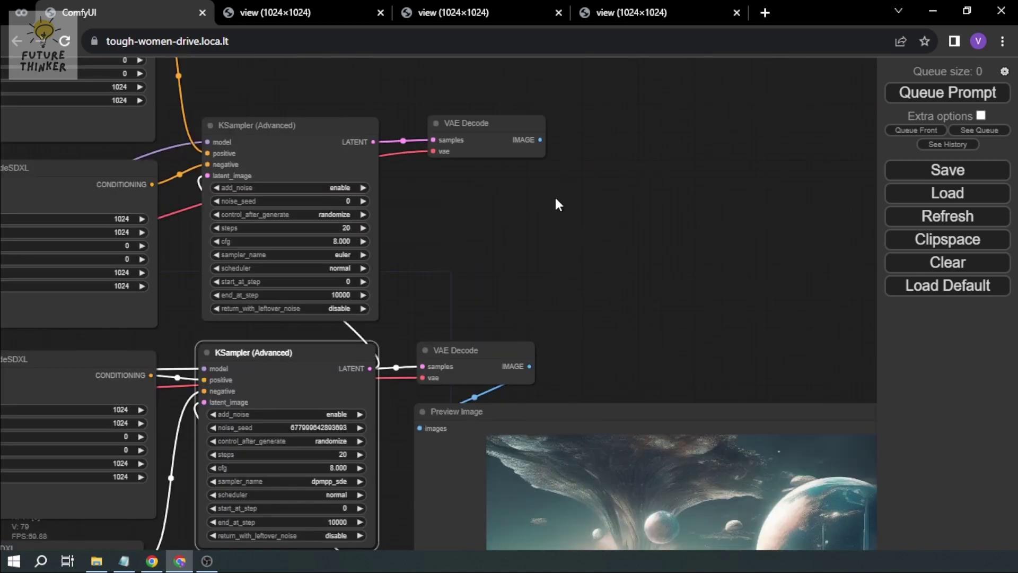
scroll(555, 196, "up", 1)
left_click_drag(514, 152, 556, 139)
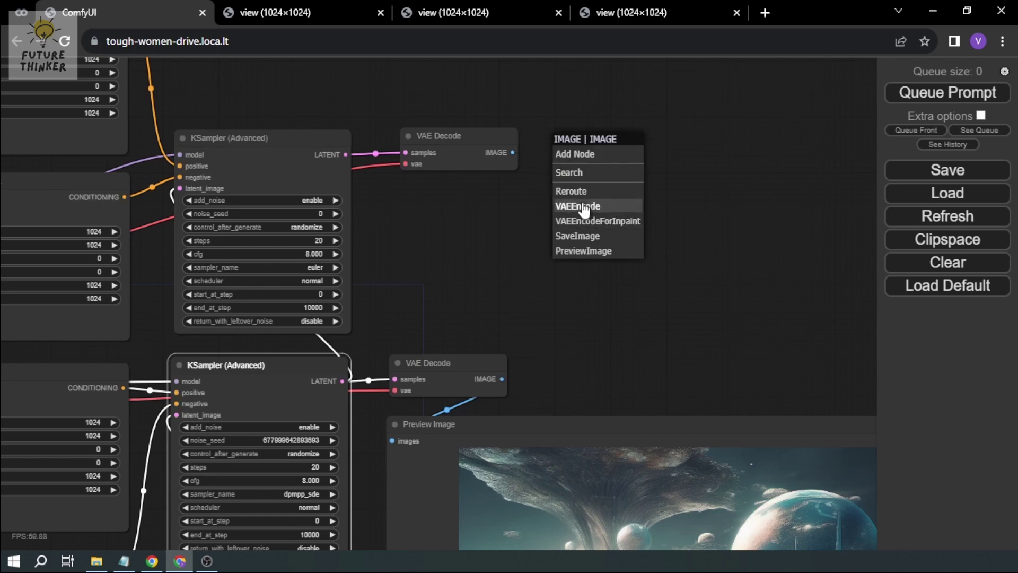
left_click(583, 251)
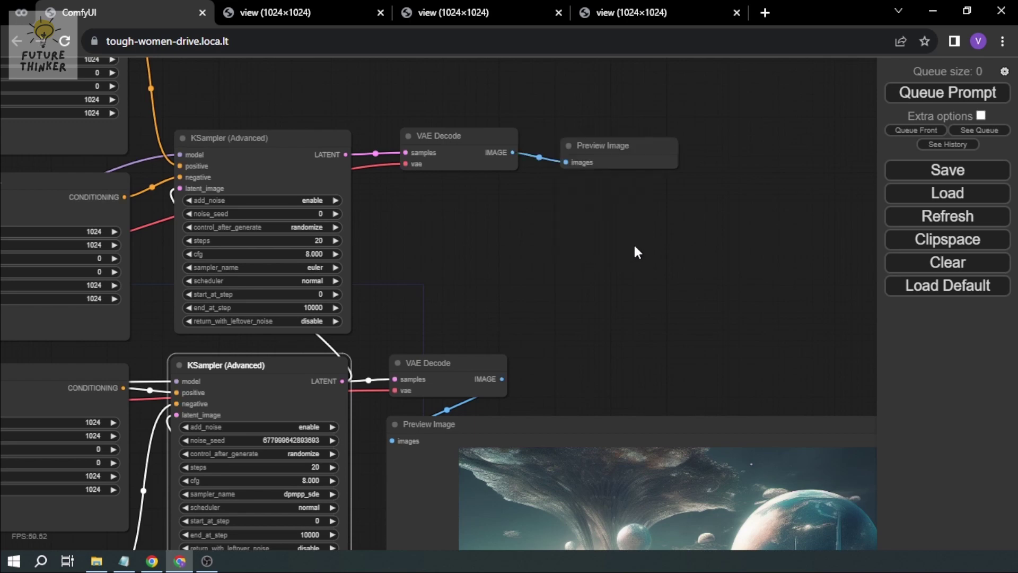
Set the base (lower) sampler to 10 steps.
left_click_drag(632, 250, 550, 233)
left_click_drag(319, 245, 468, 200)
scroll(469, 200, "up", 8)
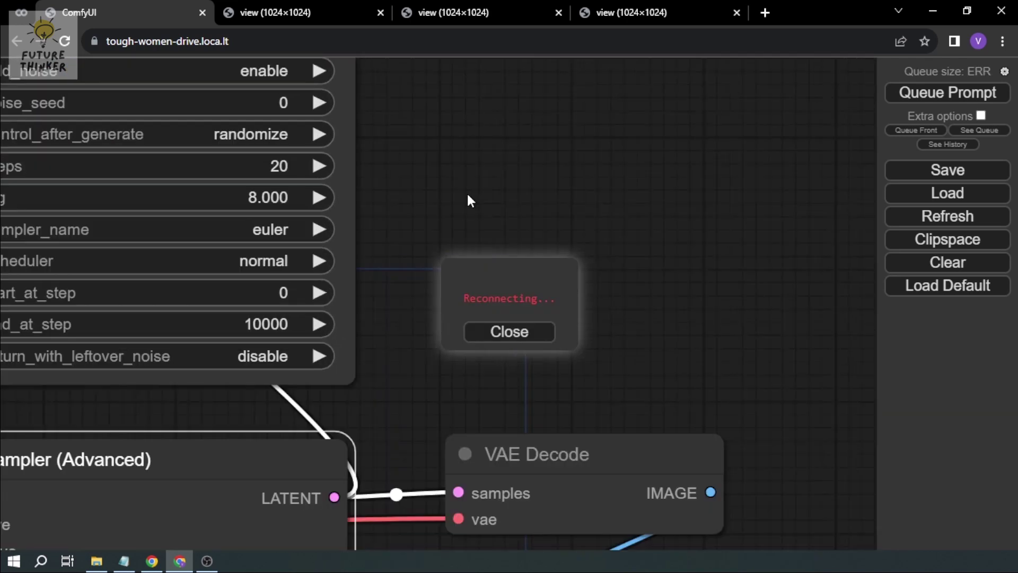
scroll(540, 159, "down", 5)
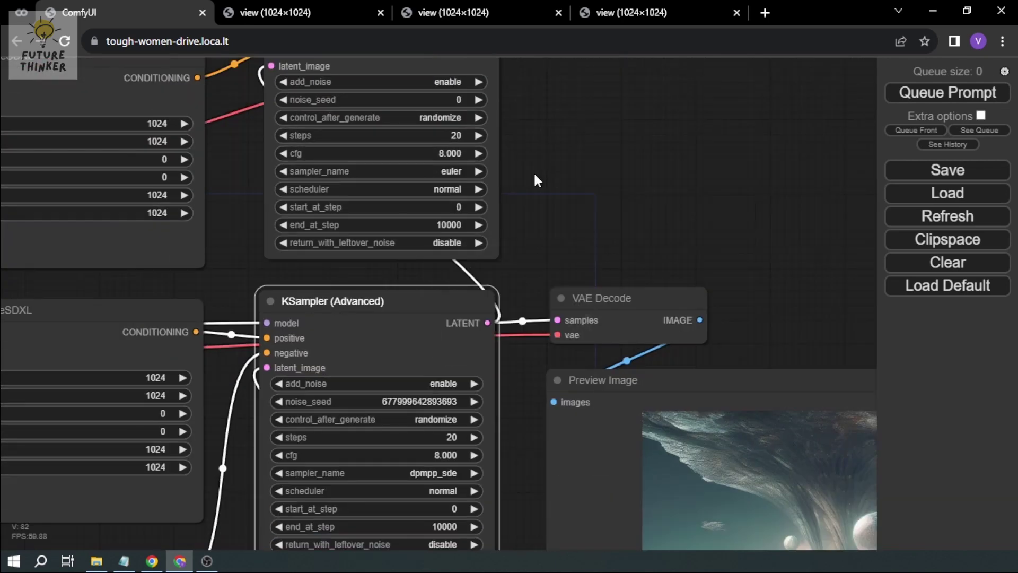
left_click_drag(548, 239, 549, 149)
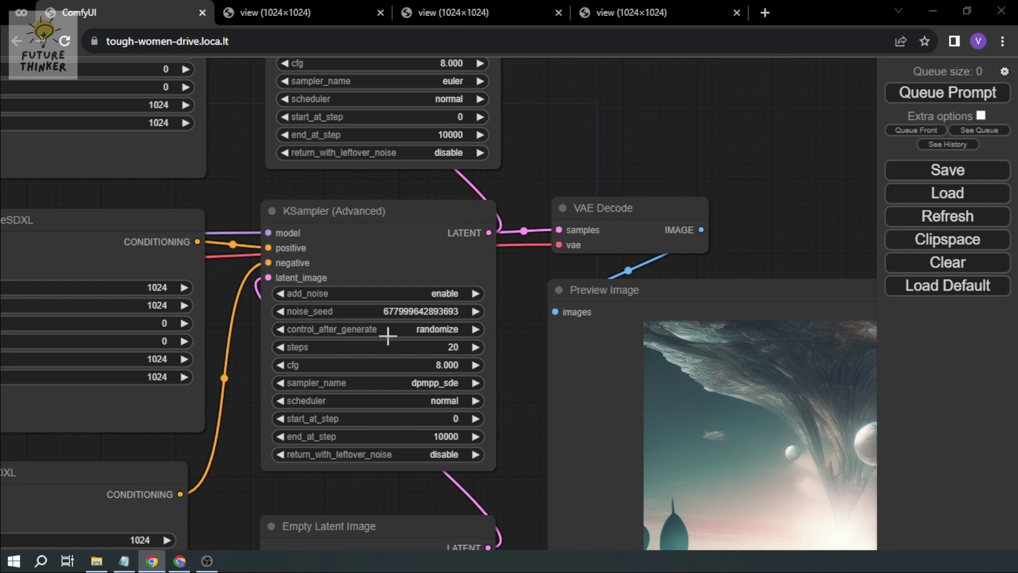
left_click(450, 347)
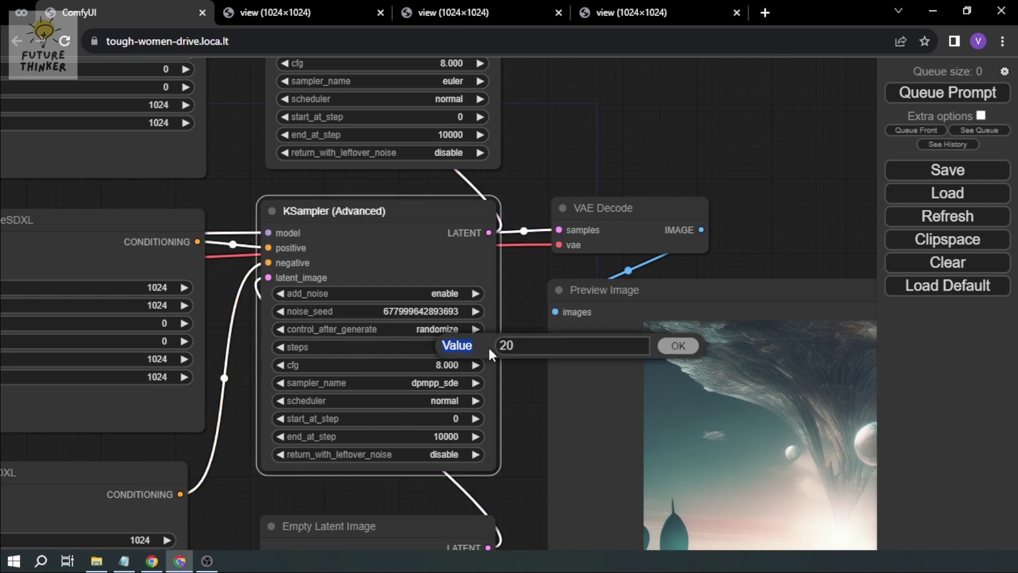
double_click(587, 348)
left_click(679, 346)
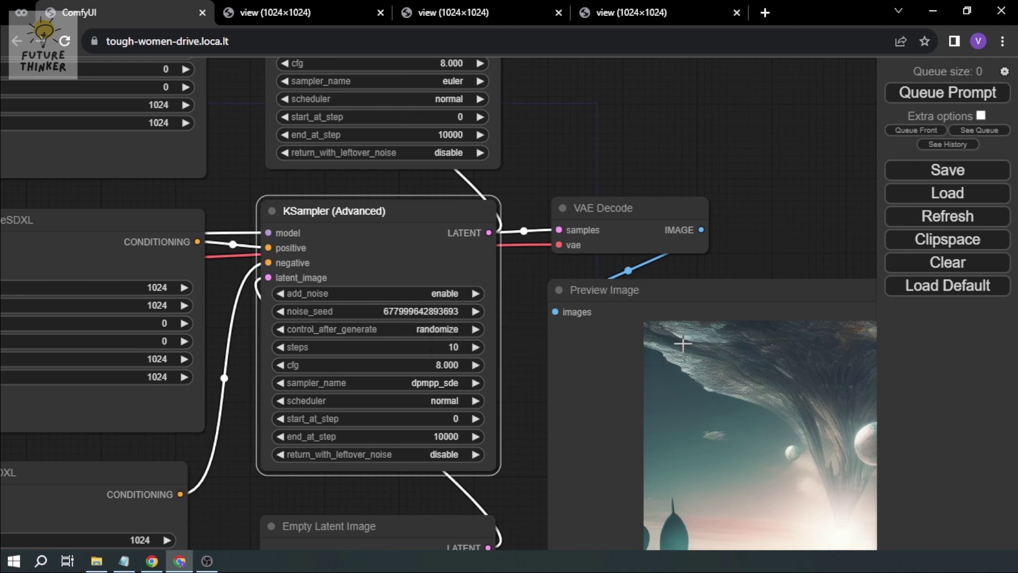
Make the refiner sampler start at step 10 and use the dpmpp_sde sampler.
left_click_drag(566, 140, 556, 416)
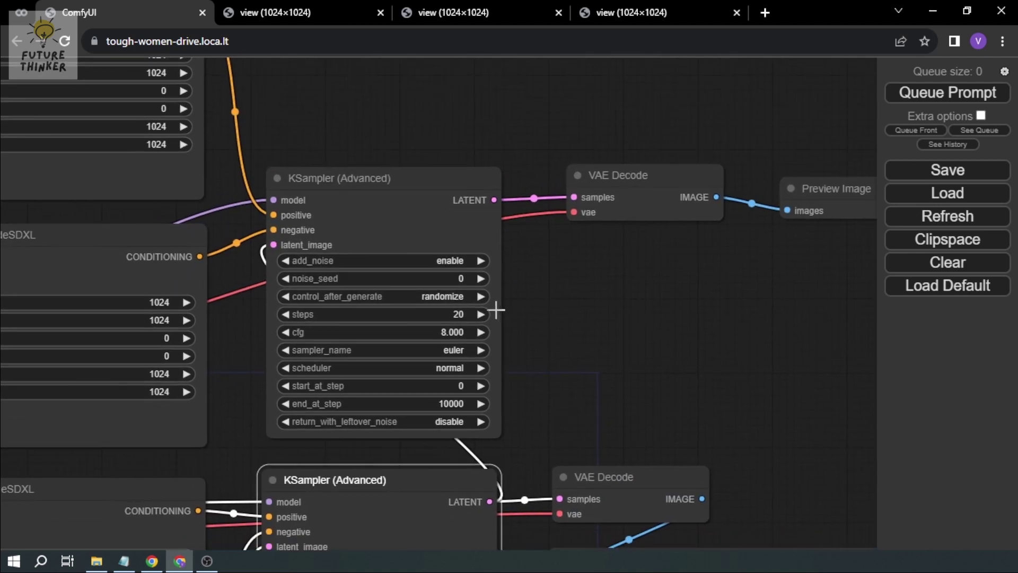
double_click(455, 388)
type("10")
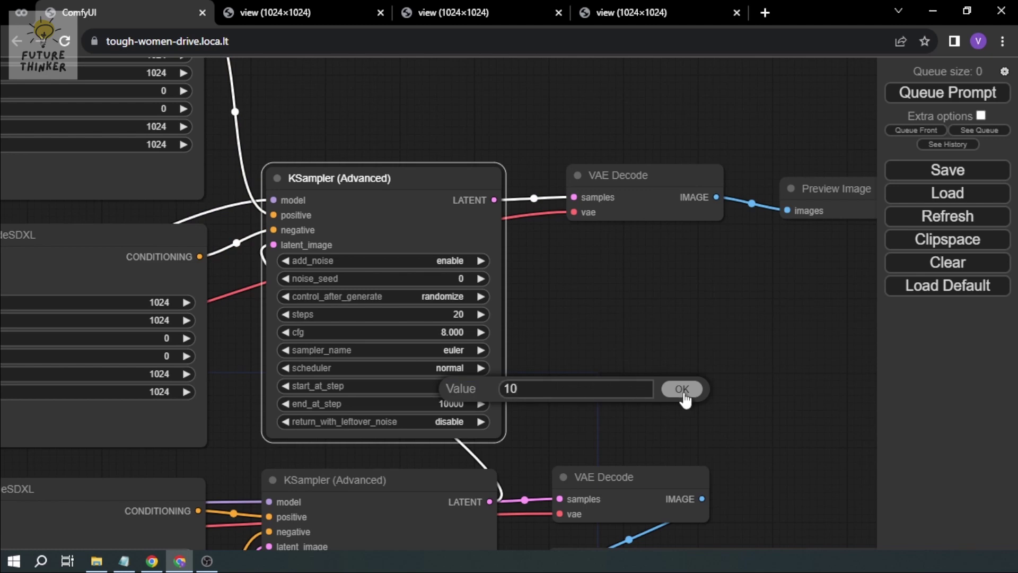
left_click(683, 393)
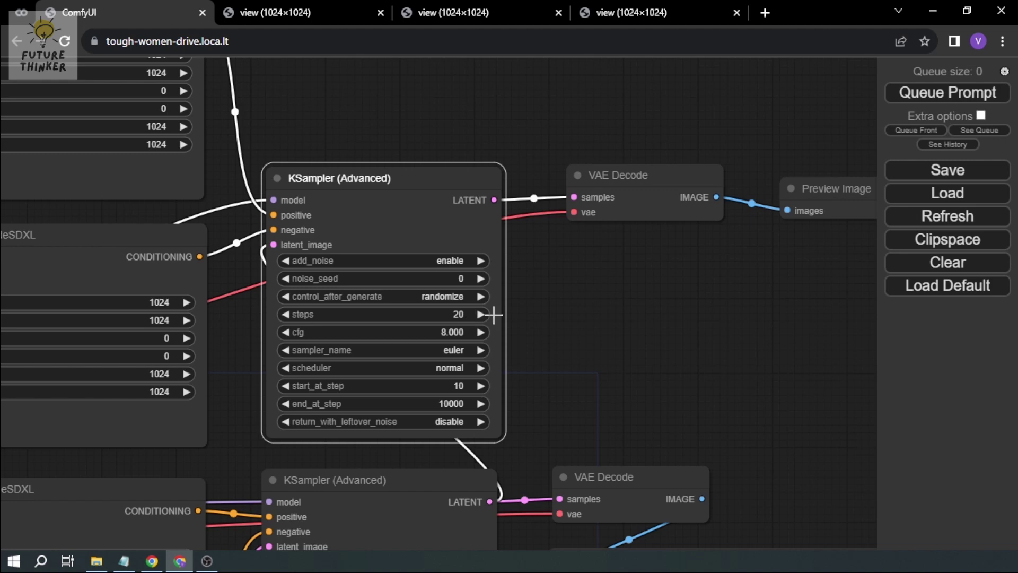
scroll(511, 279, "down", 5)
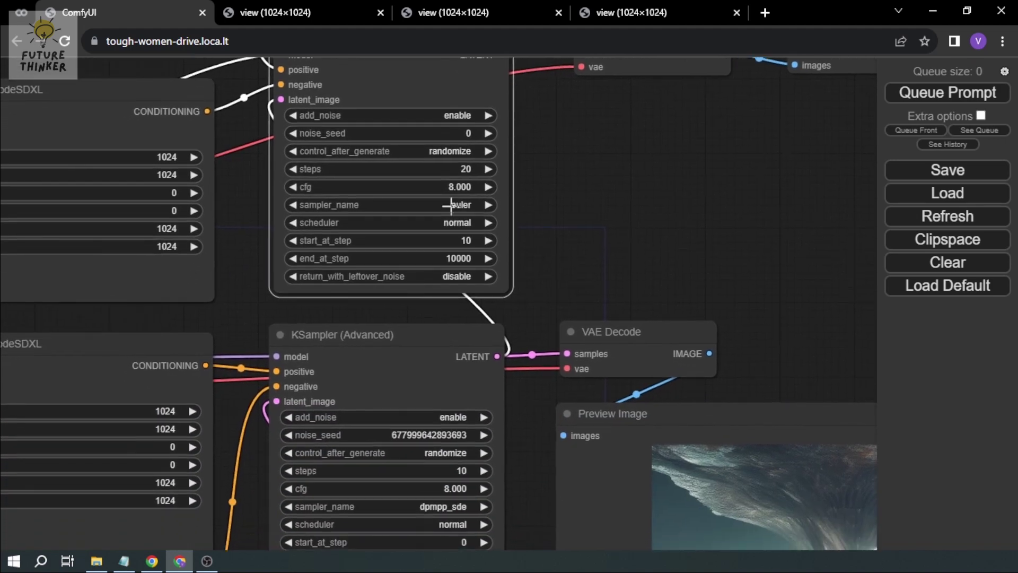
left_click(451, 205)
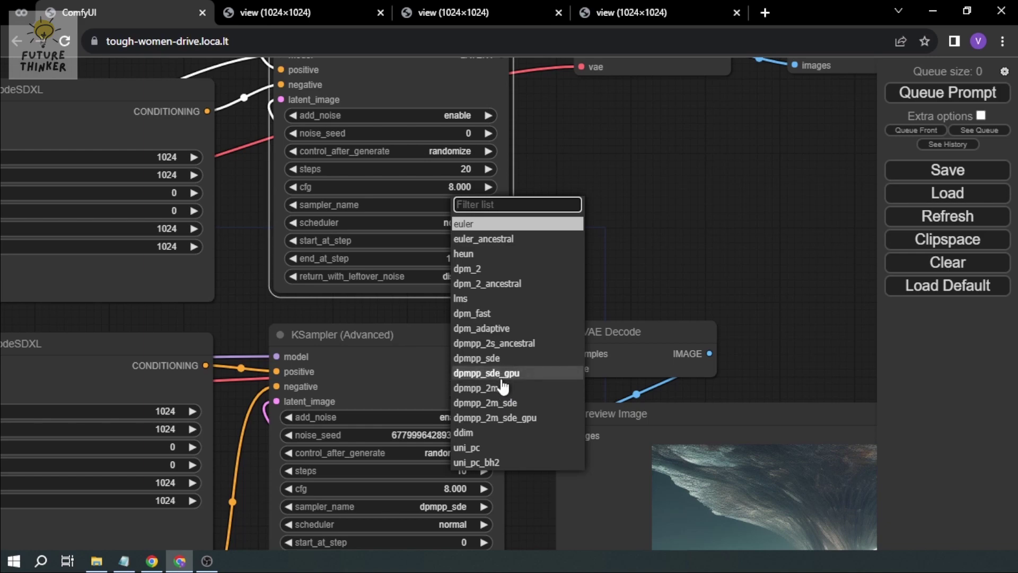
left_click(476, 358)
left_click_drag(549, 278, 526, 279)
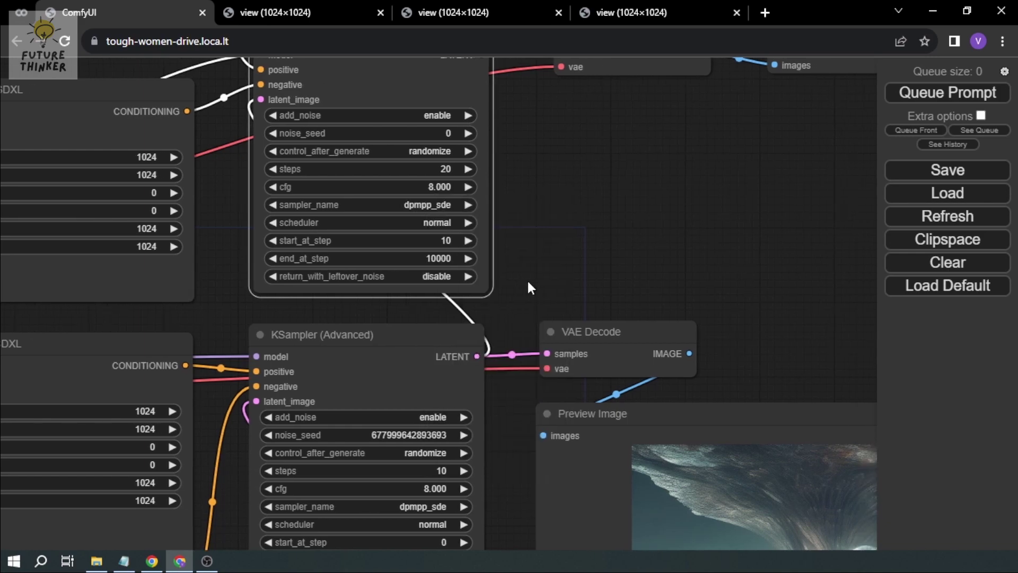
scroll(527, 278, "down", 2)
scroll(528, 281, "down", 2)
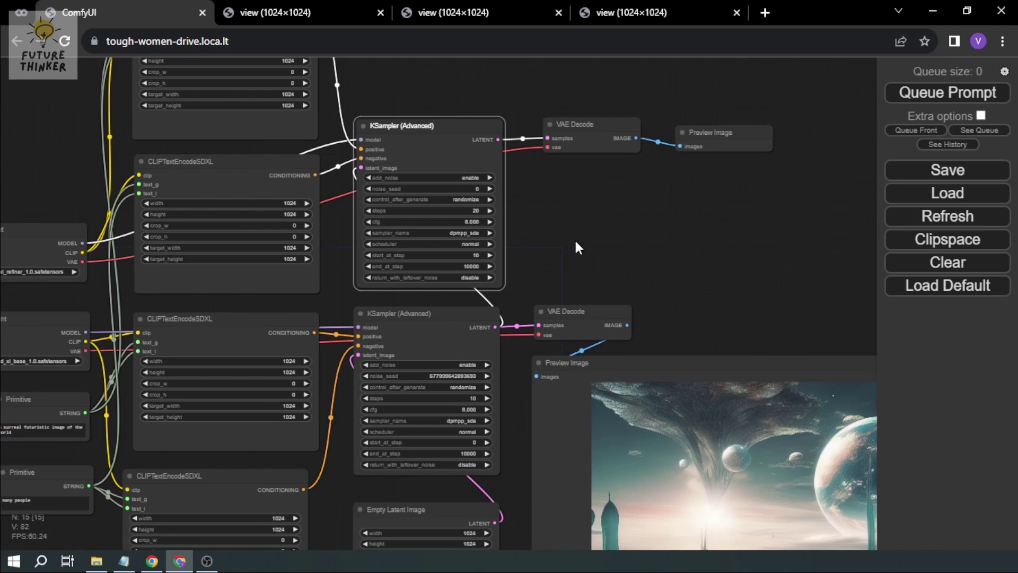
Move the new Preview Image node beneath its VAE Decode.
scroll(672, 286, "down", 5)
left_click_drag(730, 277, 577, 228)
left_click_drag(566, 173, 491, 195)
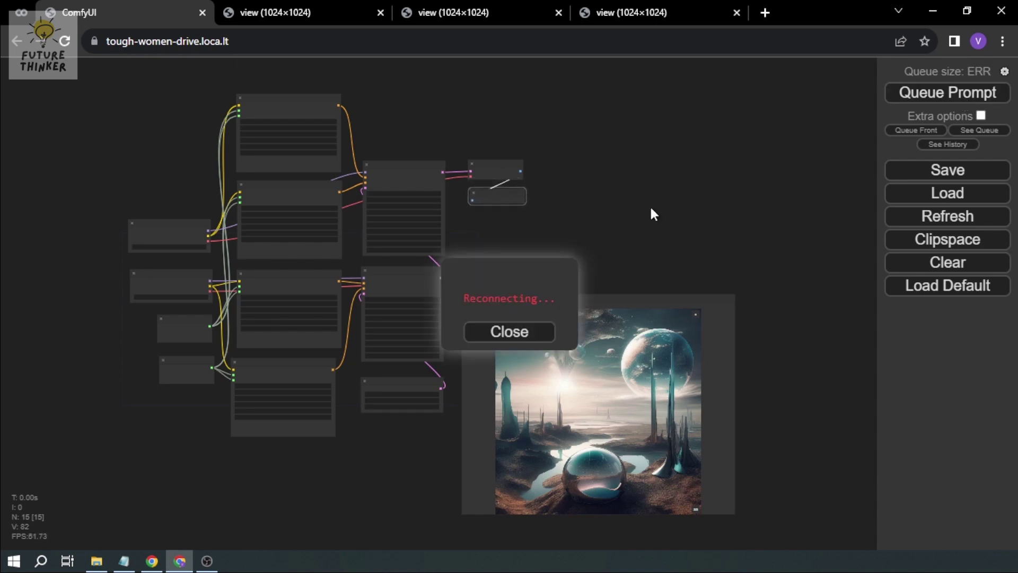
Dismiss the reconnecting notice and queue the workflow twice, briefly opening and closing Settings.
left_click(898, 94)
left_click(898, 94)
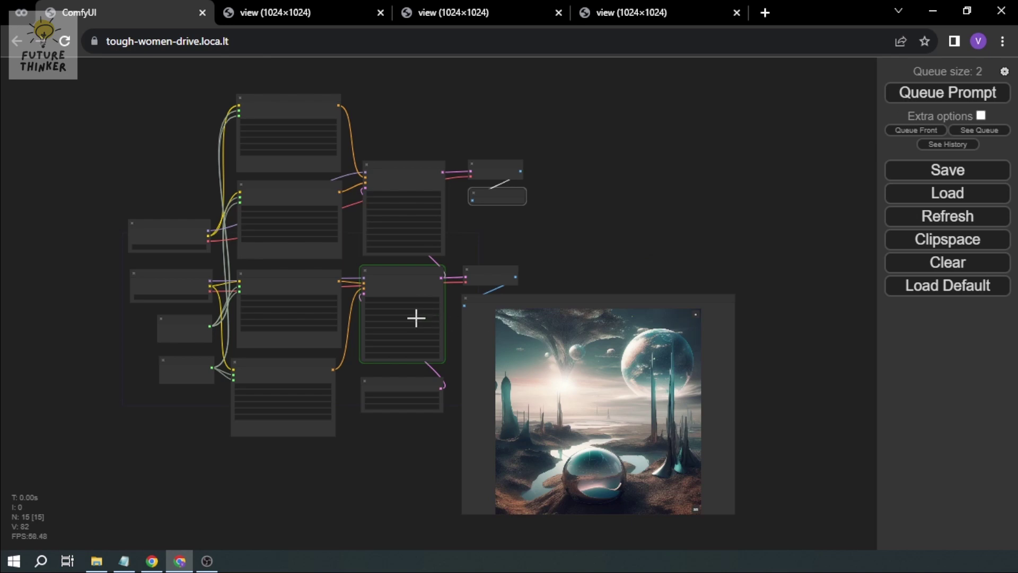
left_click(1005, 72)
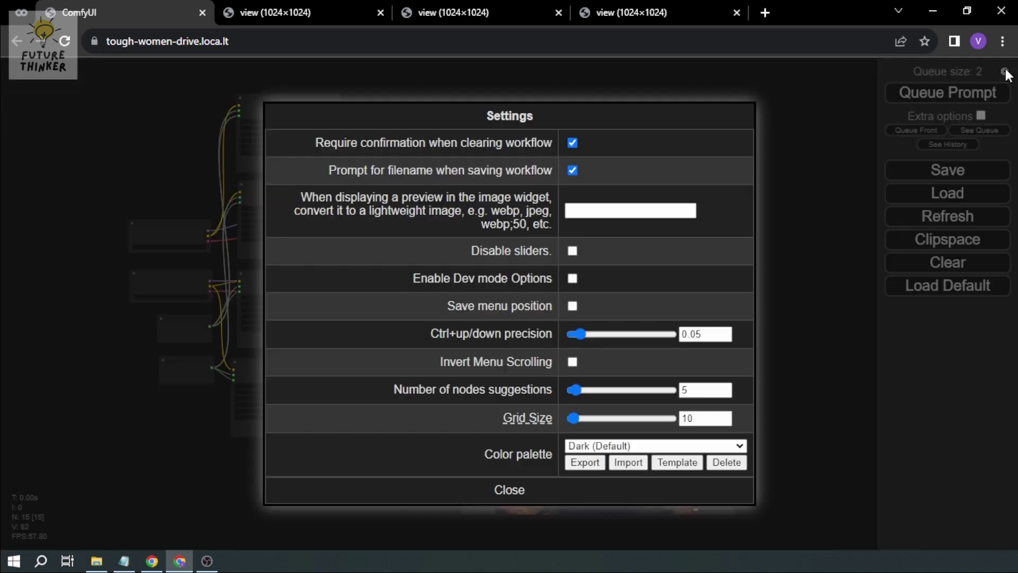
left_click(518, 490)
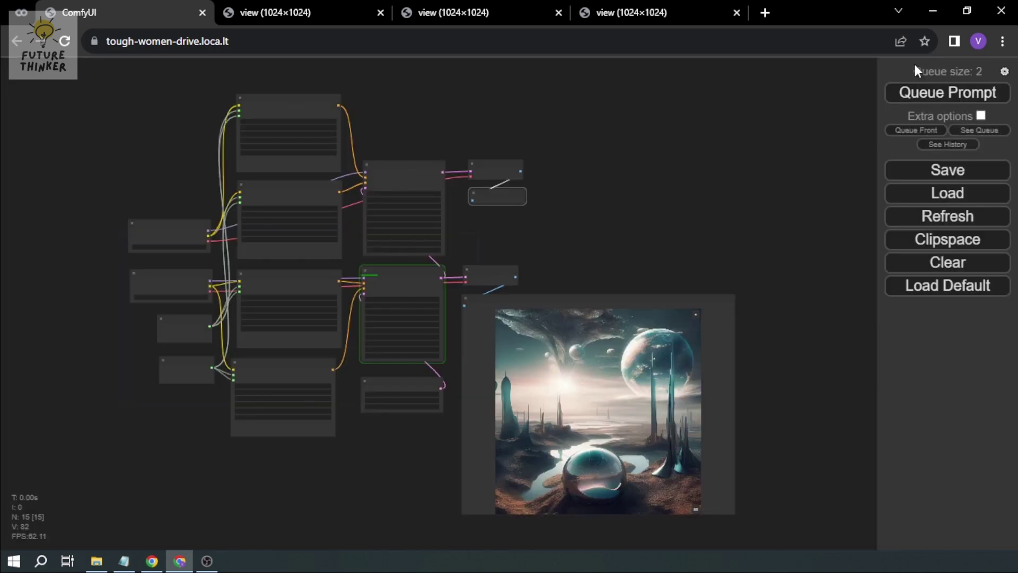
scroll(571, 228, "up", 7)
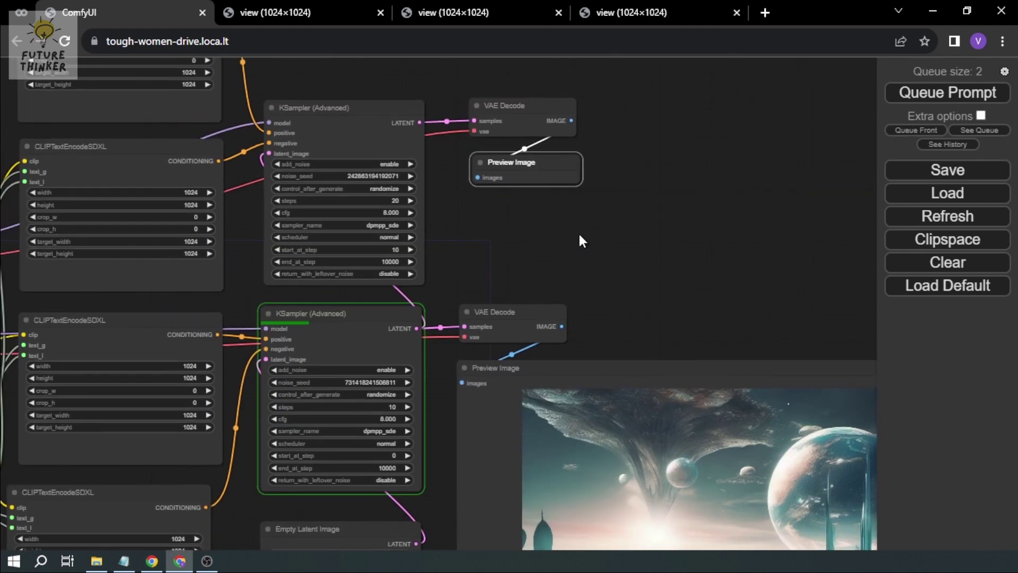
left_click_drag(583, 241, 706, 293)
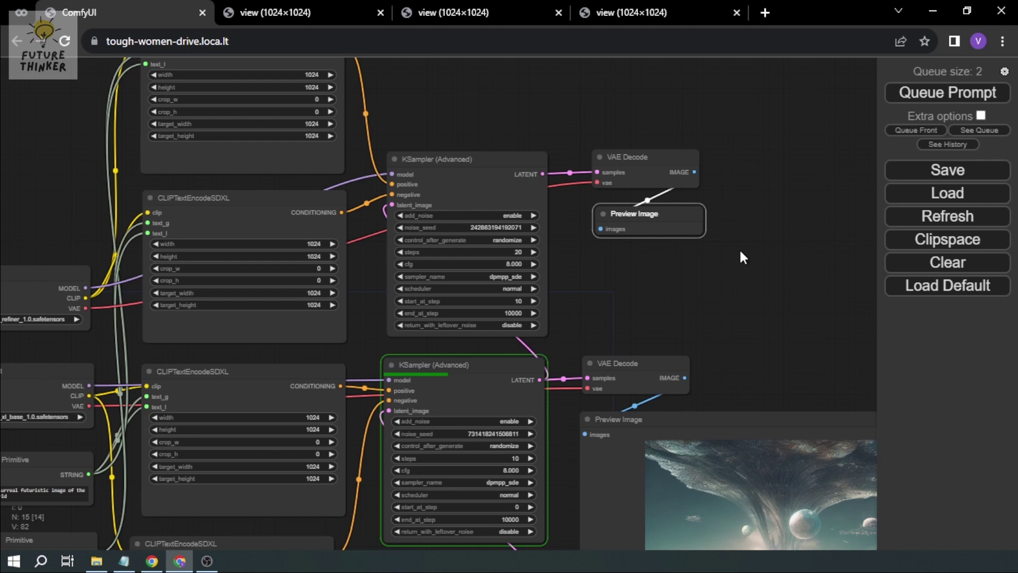
Check the refined images, then close the three old 'view (1024×1024)' image tabs.
scroll(738, 260, "down", 3)
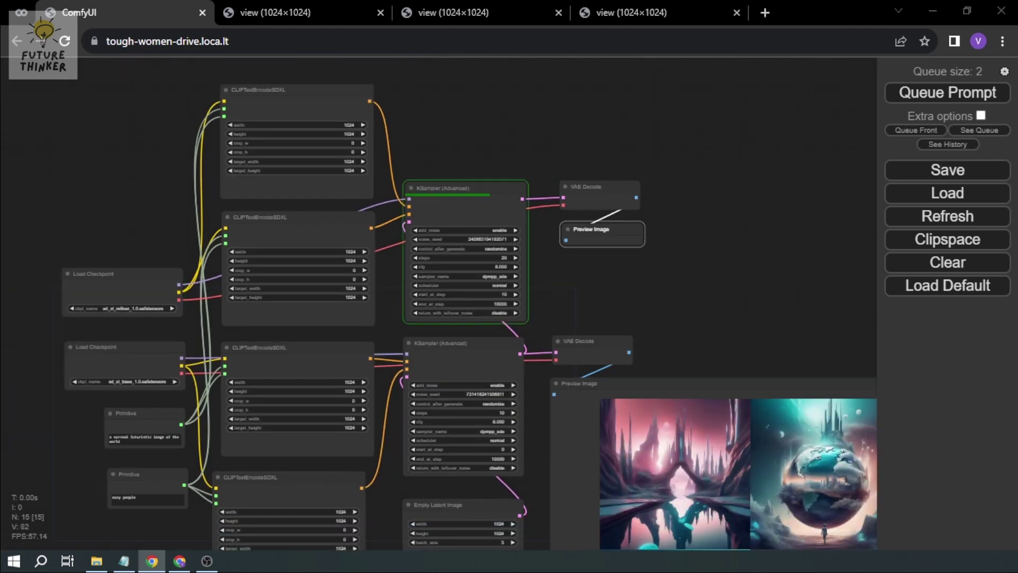
left_click_drag(702, 304, 573, 177)
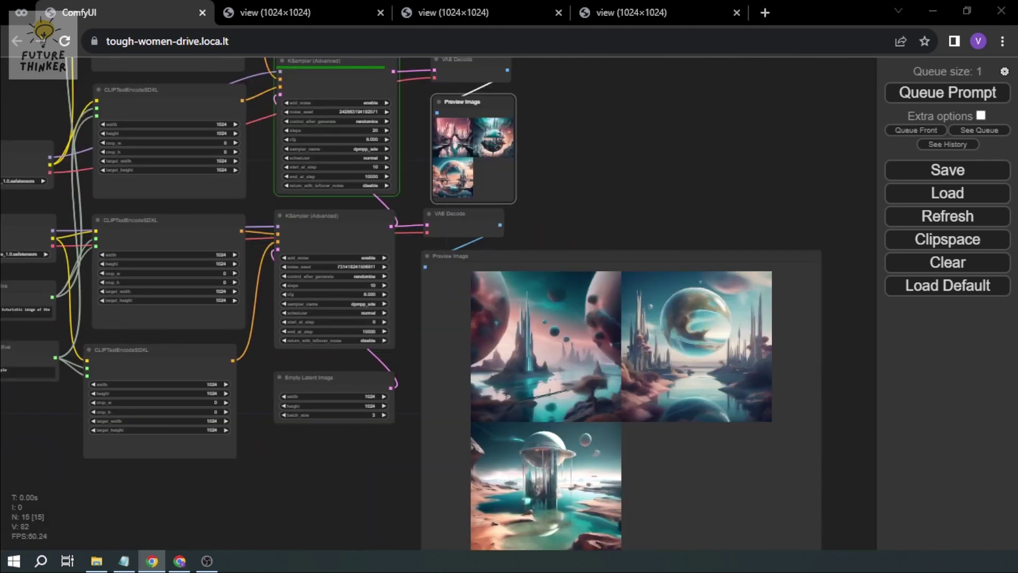
left_click_drag(610, 163, 663, 211)
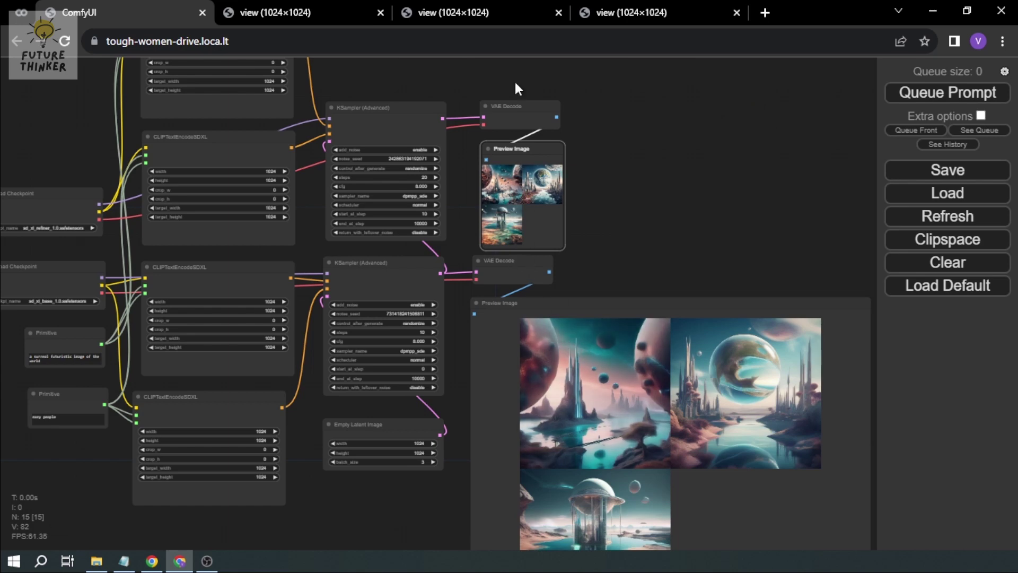
left_click(381, 12)
left_click(382, 12)
left_click(382, 12)
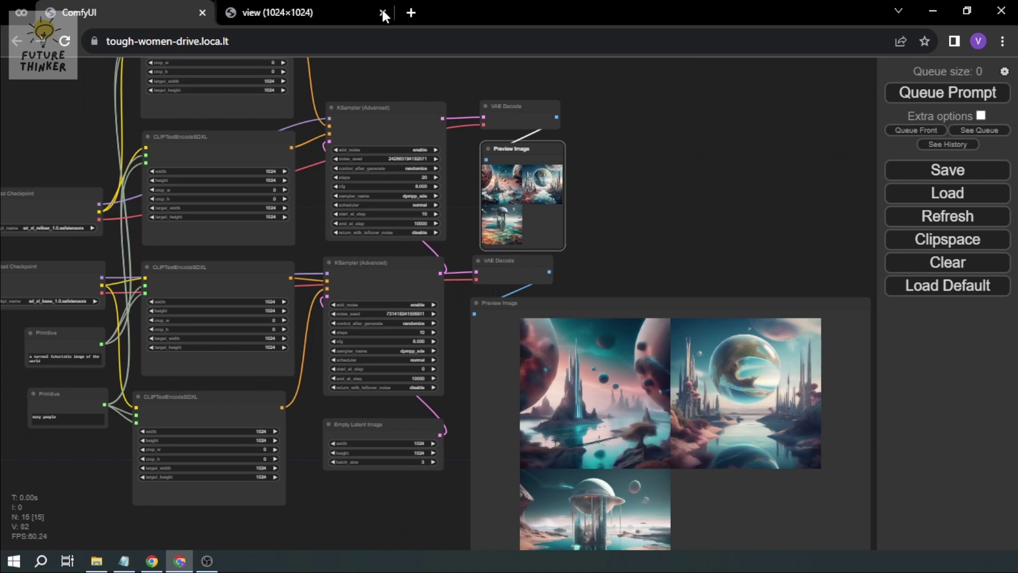
Open the first preview image in a new tab, detach it into a window, then close that window.
left_click(565, 382)
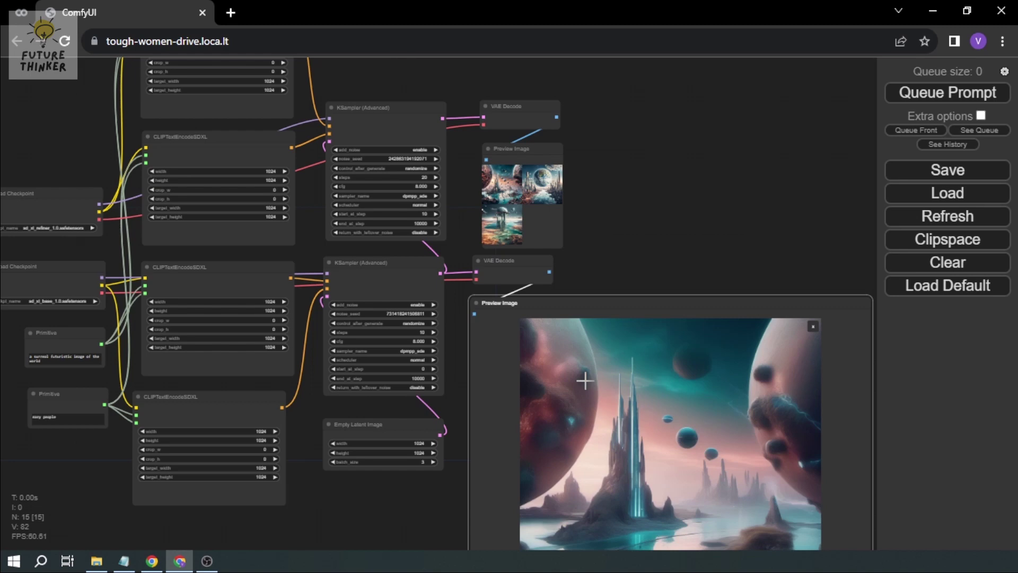
scroll(585, 381, "down", 2)
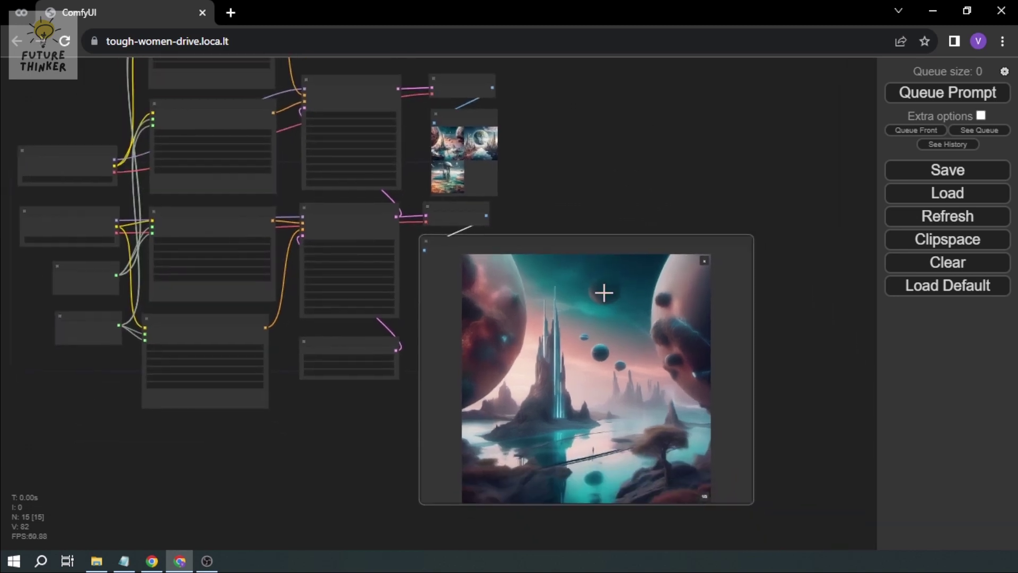
right_click(604, 292)
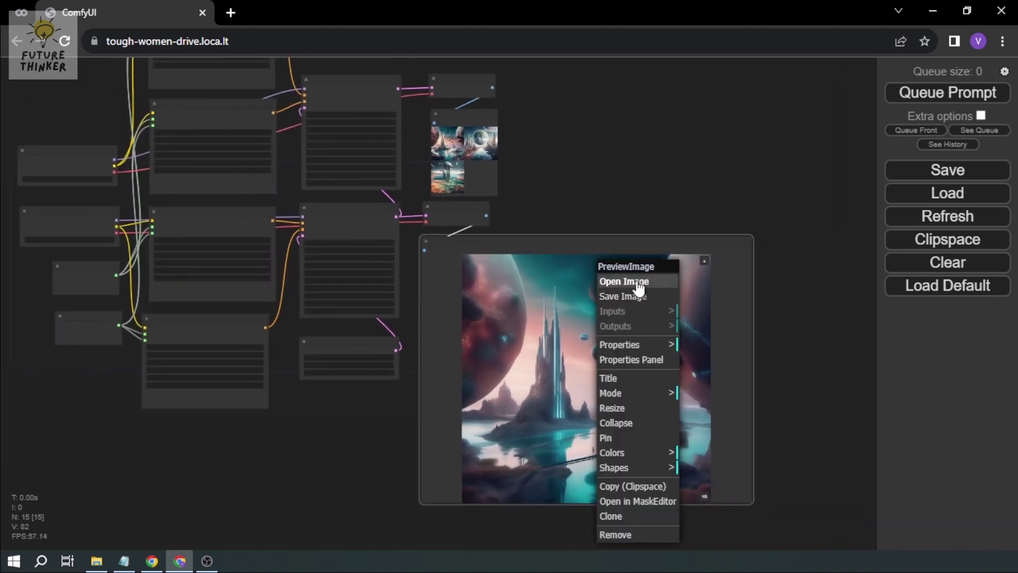
left_click(626, 282)
left_click_drag(297, 12, 137, 239)
key("ctrl+w")
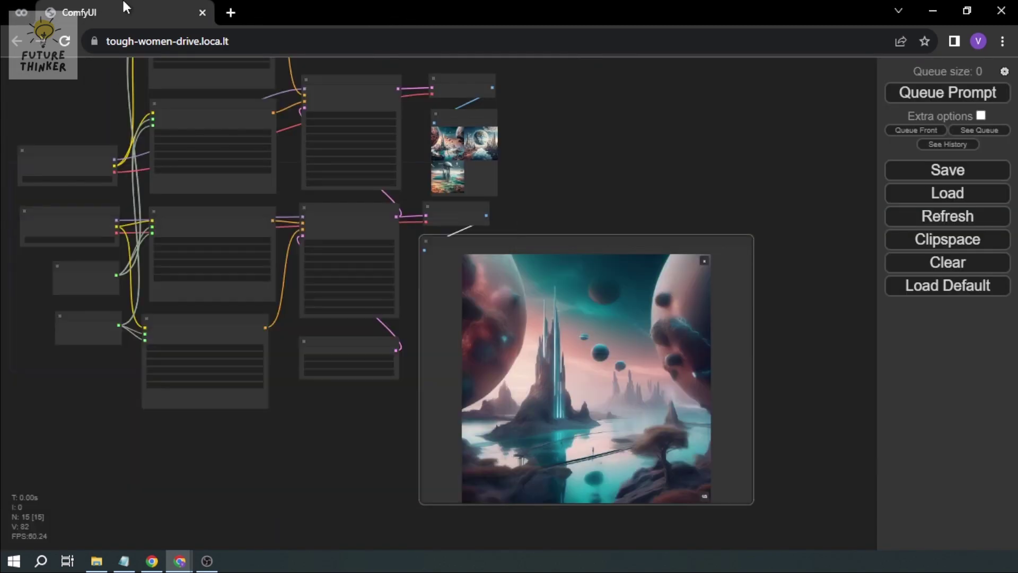
Open two more preview images in tabs, detaching the second into a window snapped left.
right_click(529, 263)
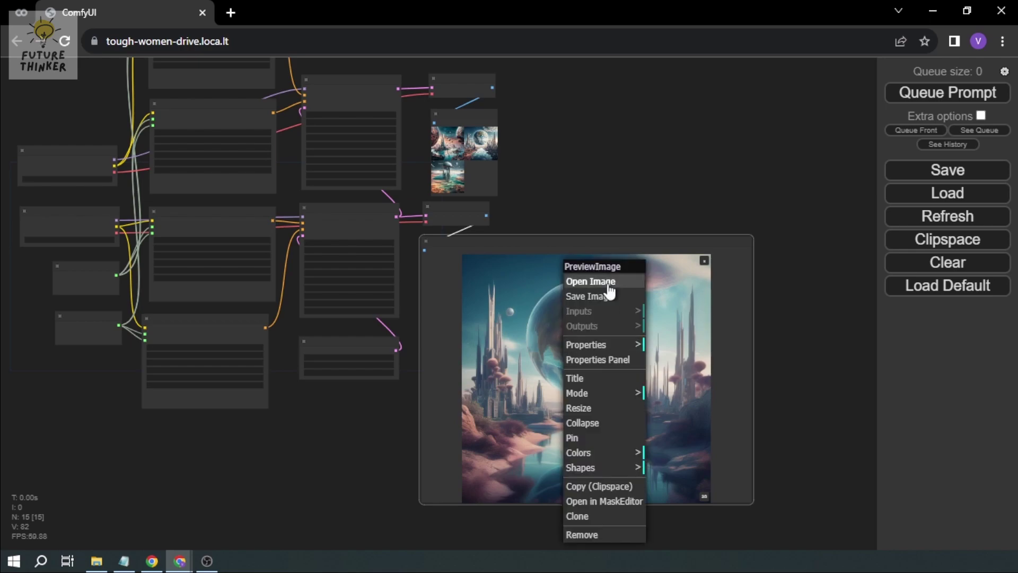
left_click(551, 282)
left_click(106, 12)
left_click(670, 390)
right_click(668, 390)
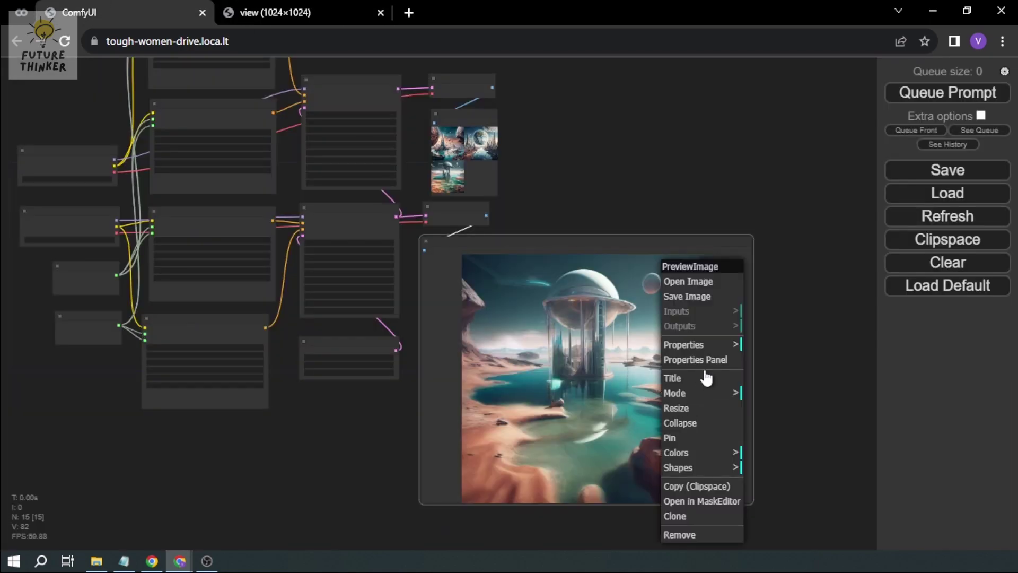
left_click(709, 282)
left_click_drag(329, 9, 159, 117)
key("super+Left")
right_click(713, 165)
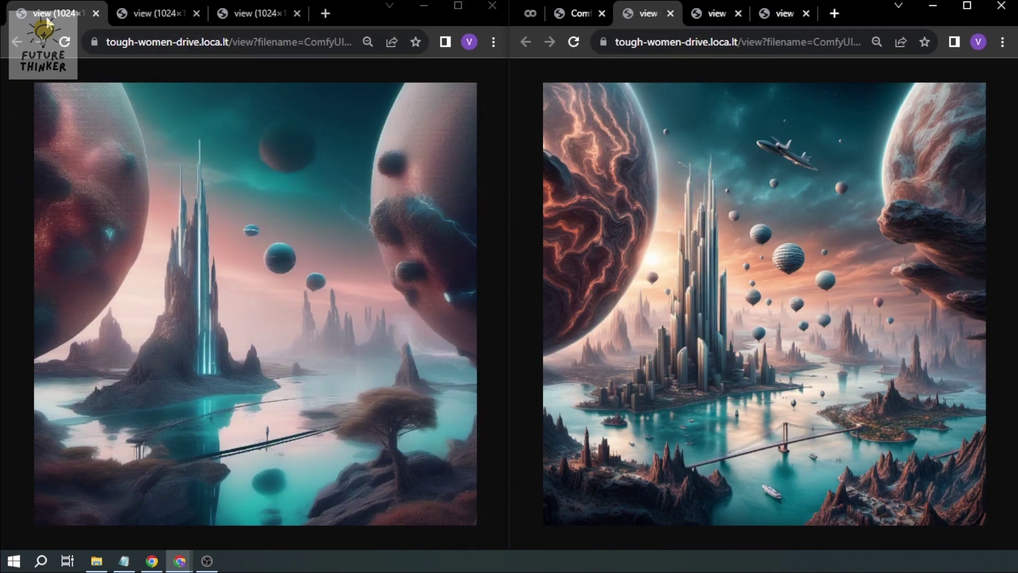
Label the left window 'base' and the right window 'refiner' in their address bars.
left_click(137, 42)
type("base")
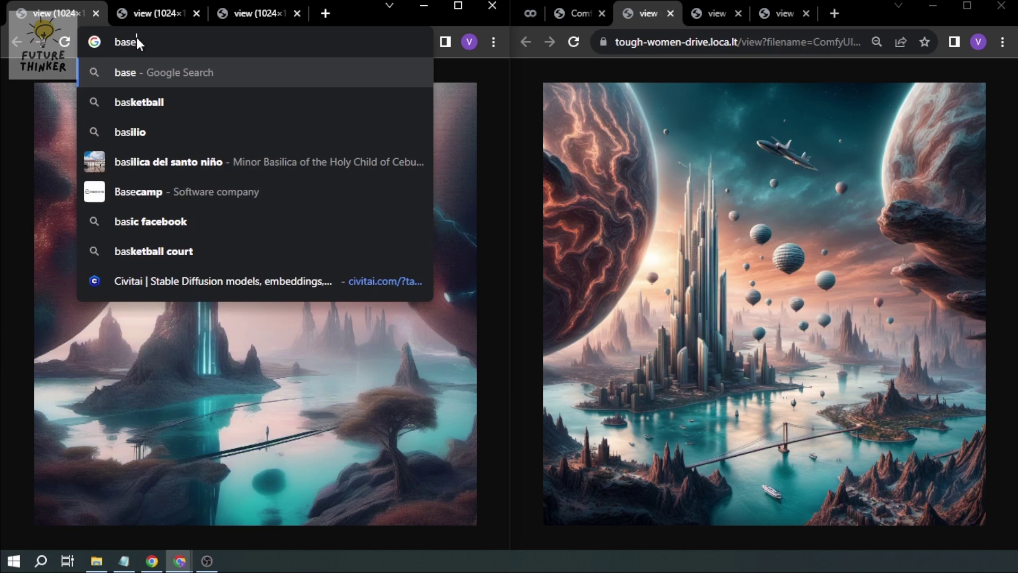
left_click(801, 45)
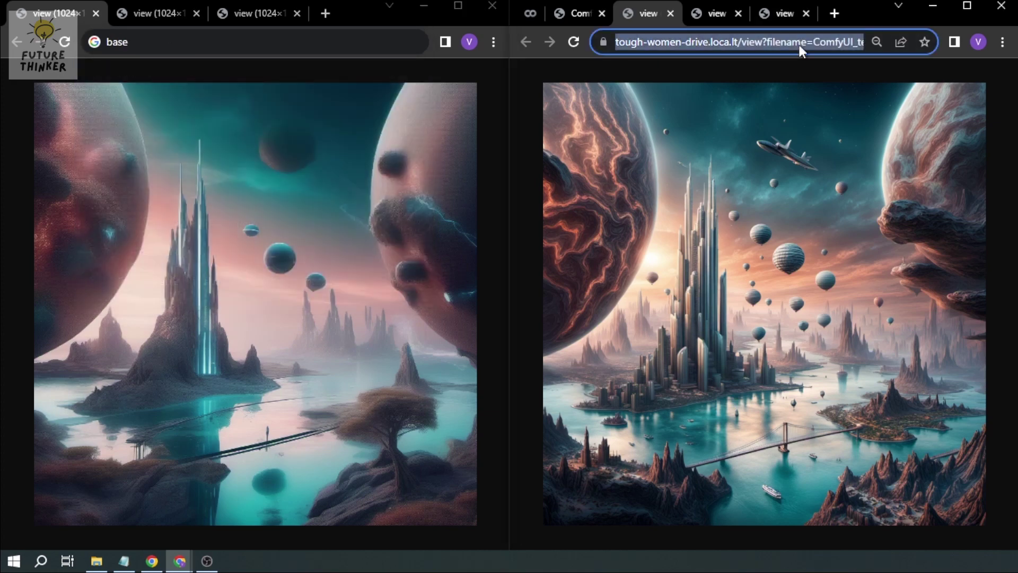
type("refiner")
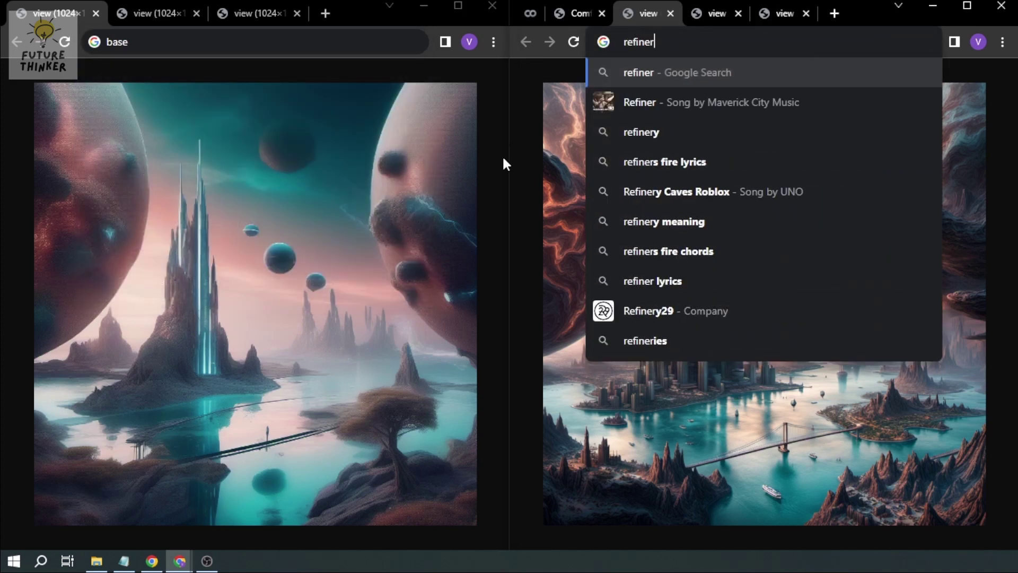
left_click(350, 10)
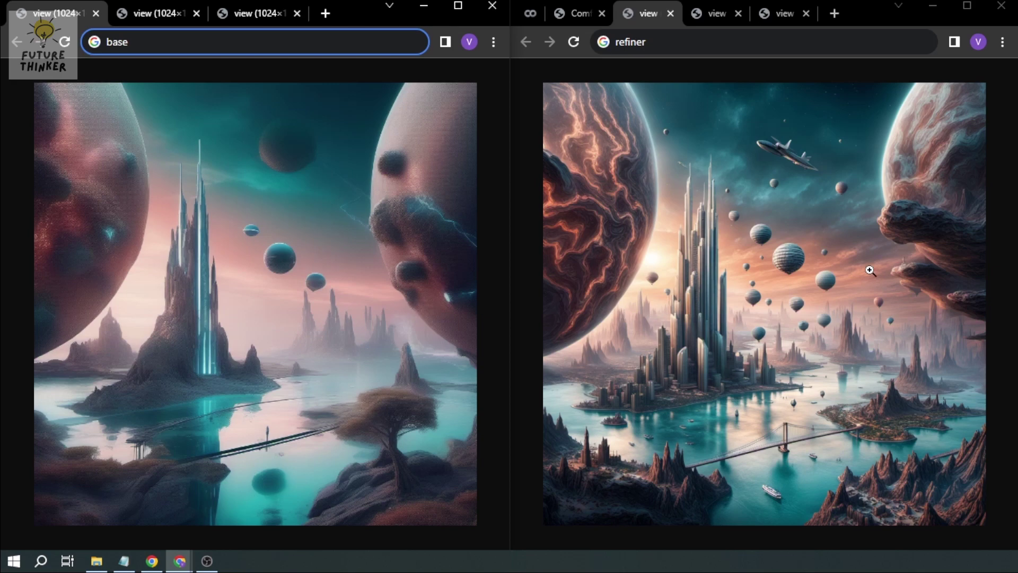
Zoom both images to full size, scroll through them, then fit them back to their windows.
left_click(199, 314)
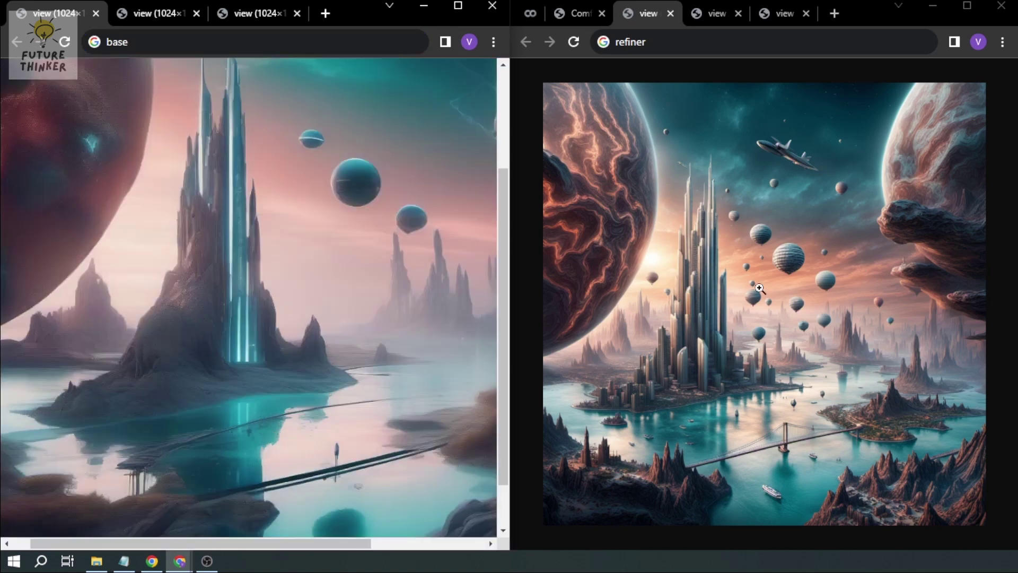
left_click(703, 327)
scroll(730, 285, "up", 1)
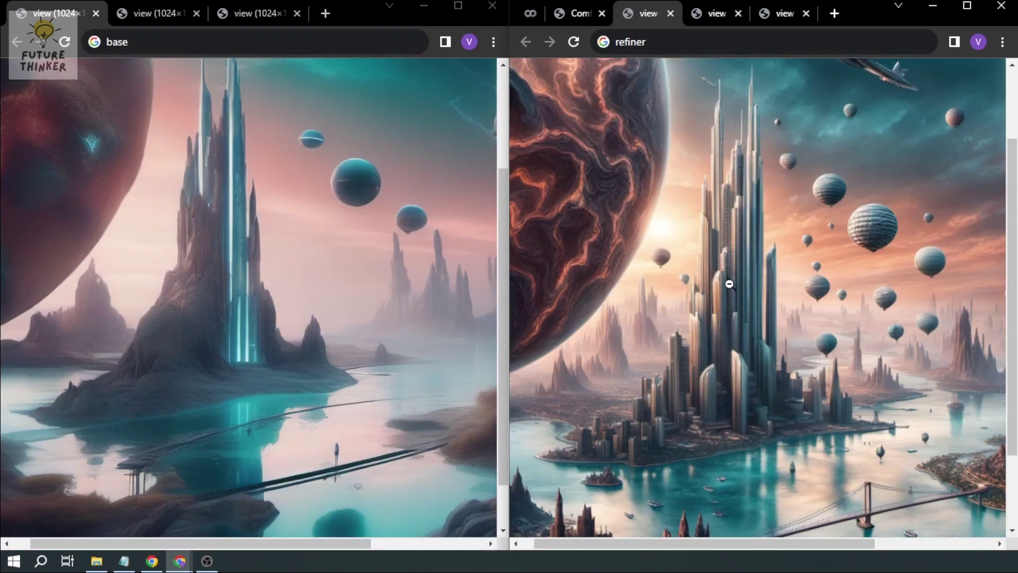
scroll(5, 313, "up", 1)
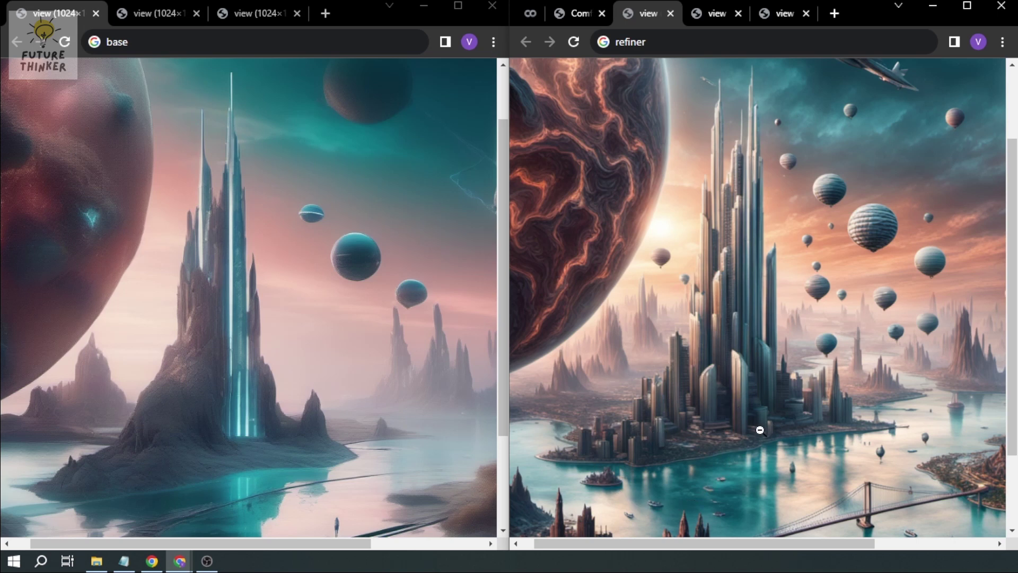
scroll(832, 456, "down", 2)
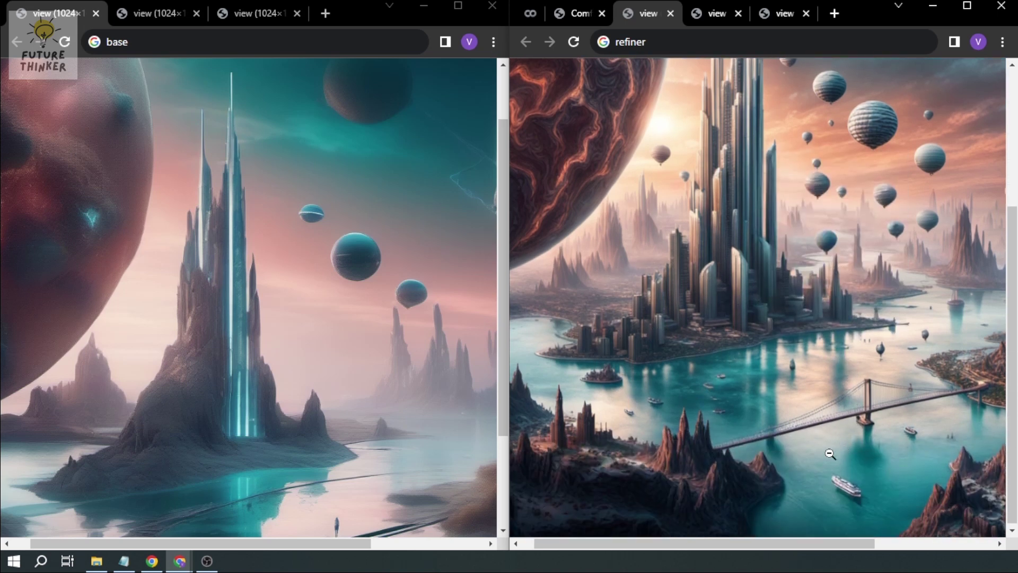
scroll(227, 419, "down", 3)
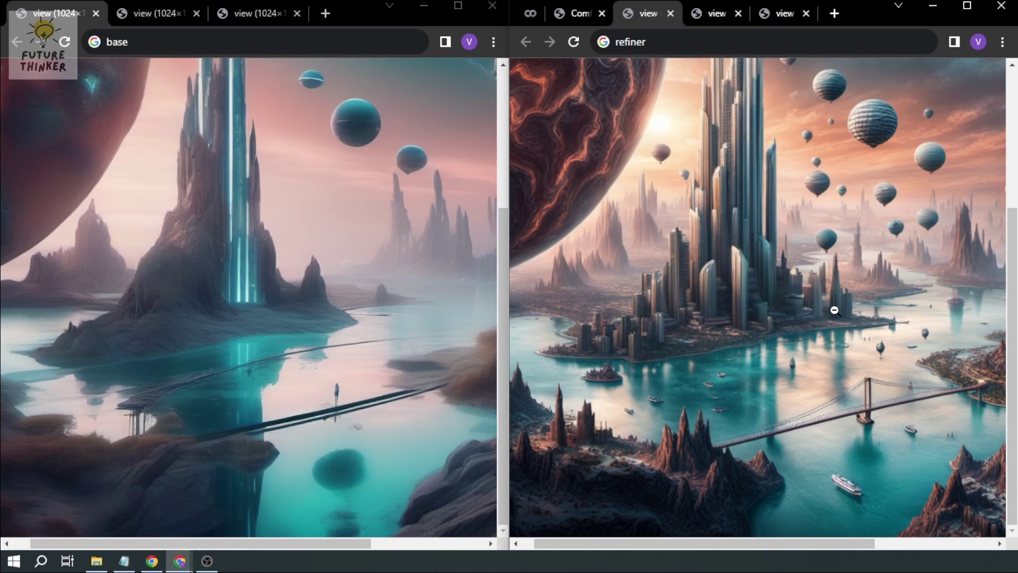
left_click(205, 364)
left_click(797, 246)
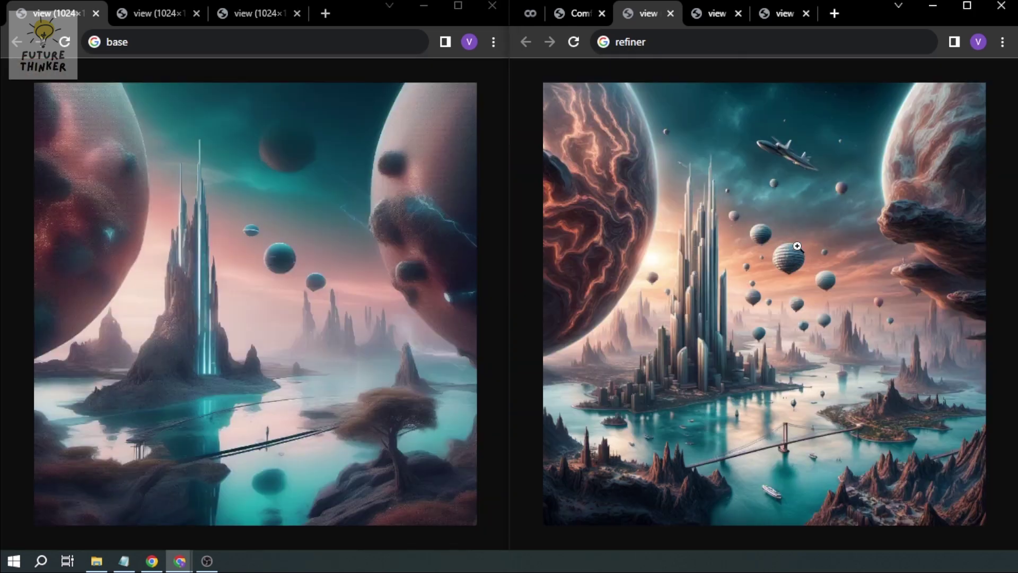
key("ctrl+Tab")
Show the next base image and zoom both pages in, then back out, to compare detail.
left_click(175, 22)
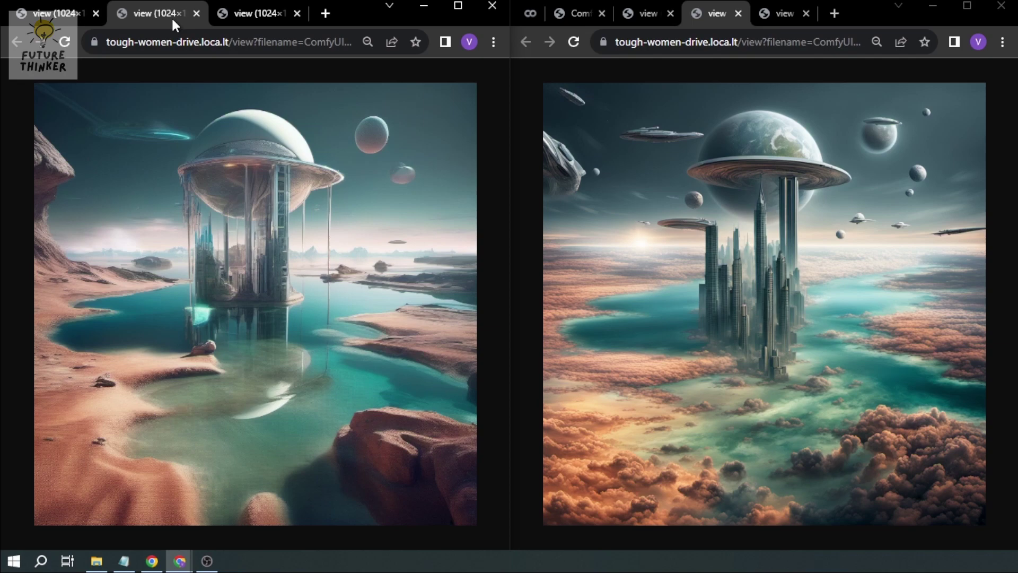
key("ctrl+plus")
key("ctrl+plus")
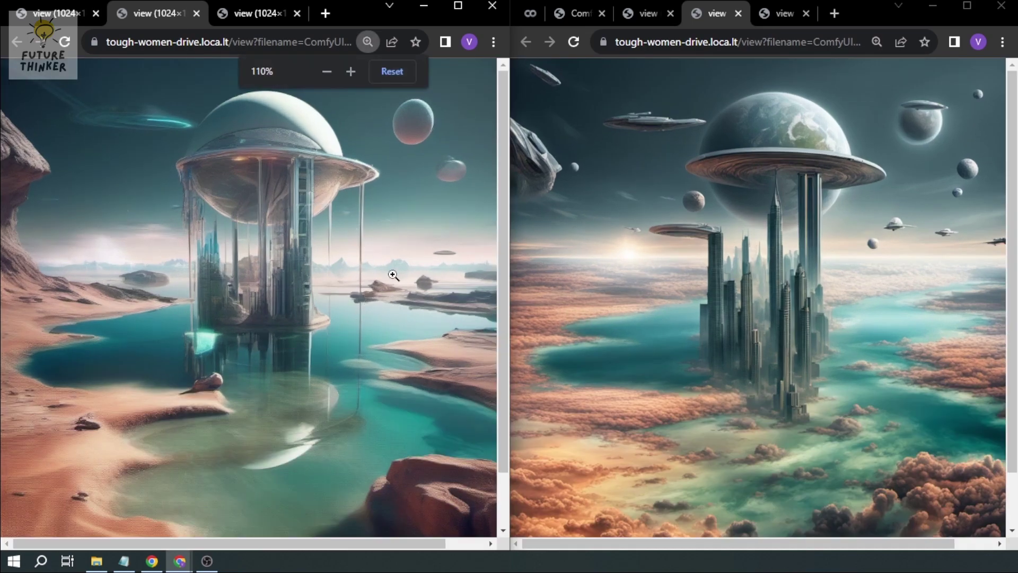
key("ctrl+plus")
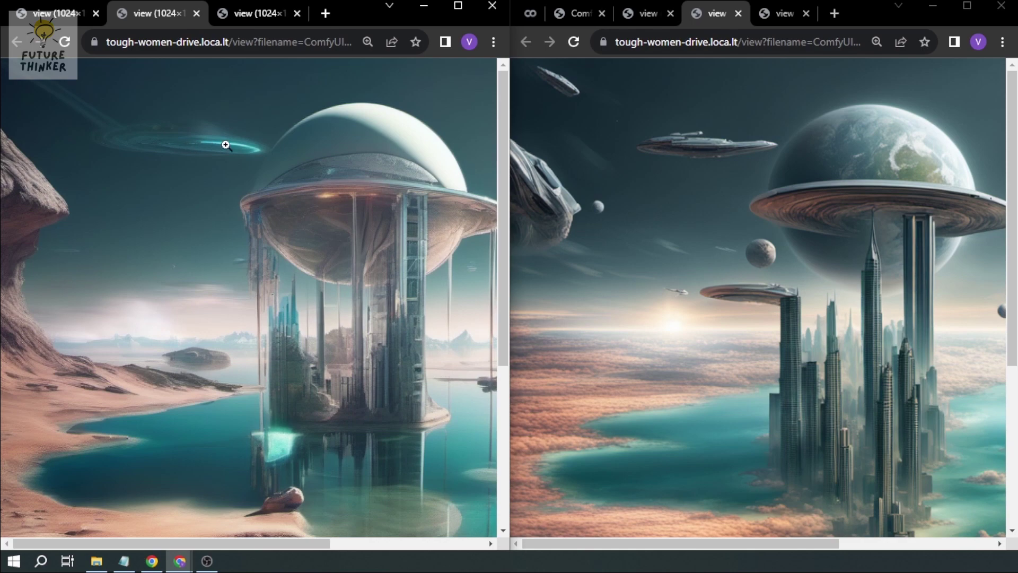
key("ctrl+minus")
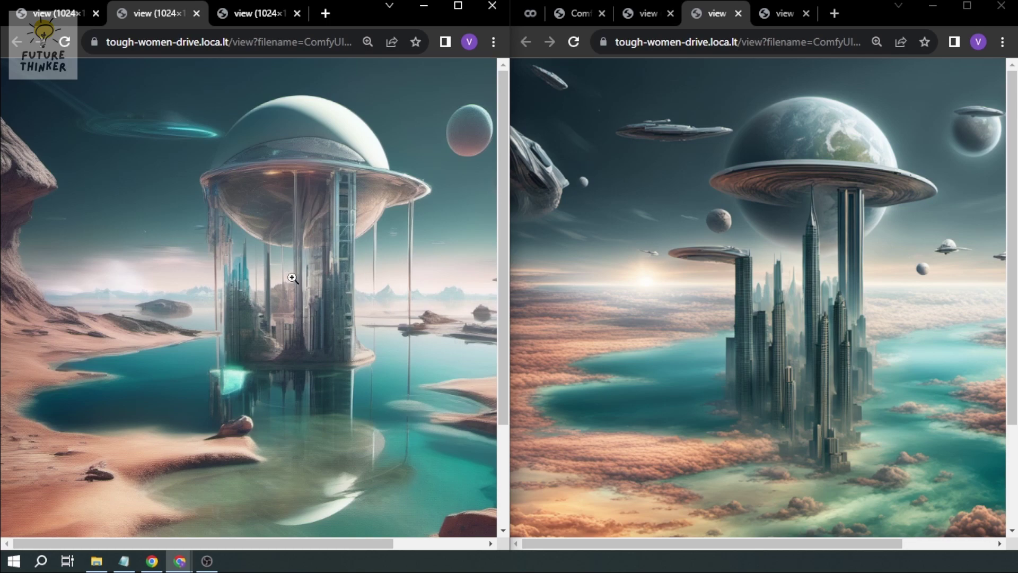
key("ctrl+minus")
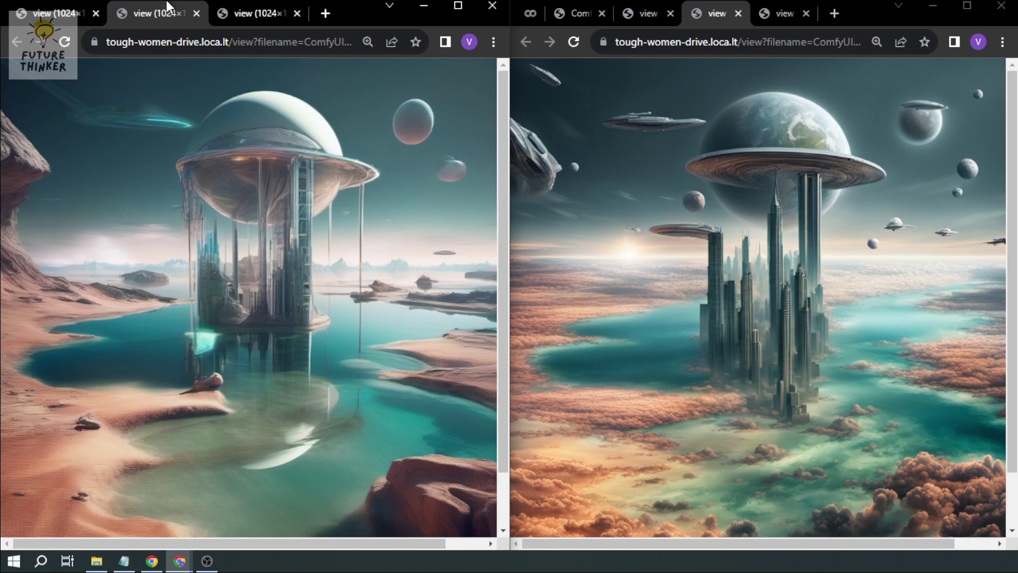
Bring up the glass-planet base and Earth-and-city refiner pair, reset zoom, then shrink slightly.
left_click(249, 12)
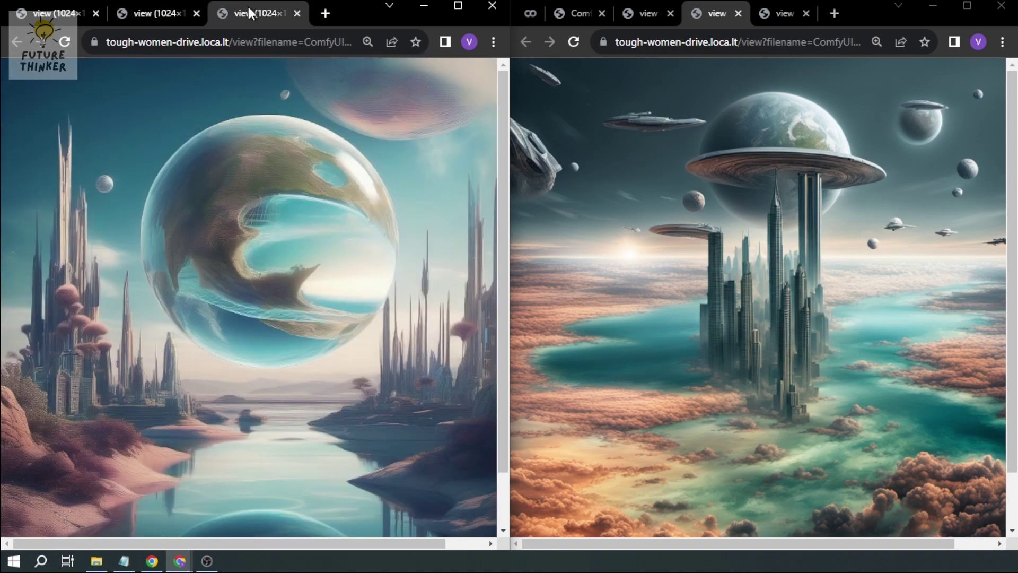
left_click(781, 11)
key("ctrl+0")
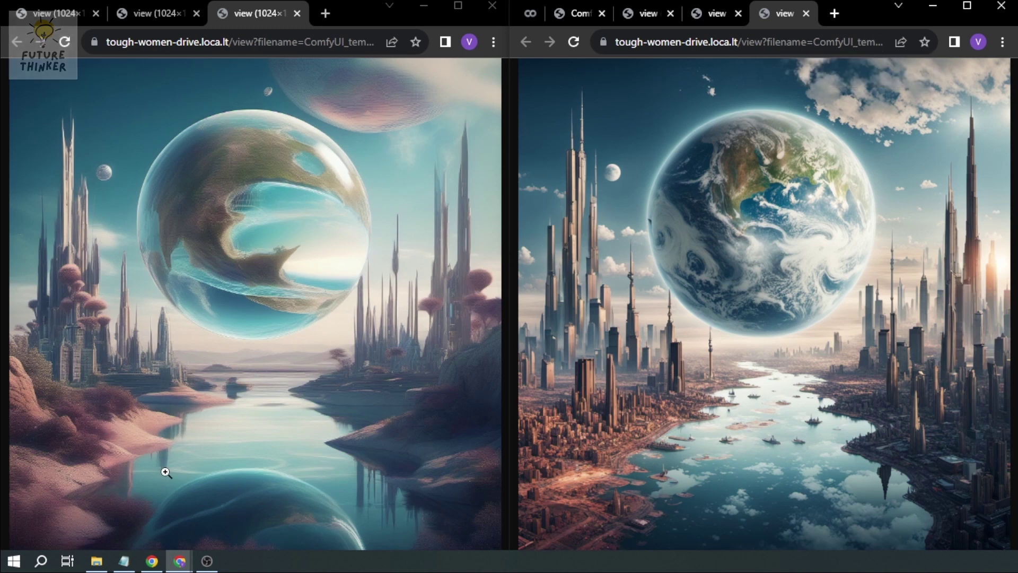
key("ctrl+minus")
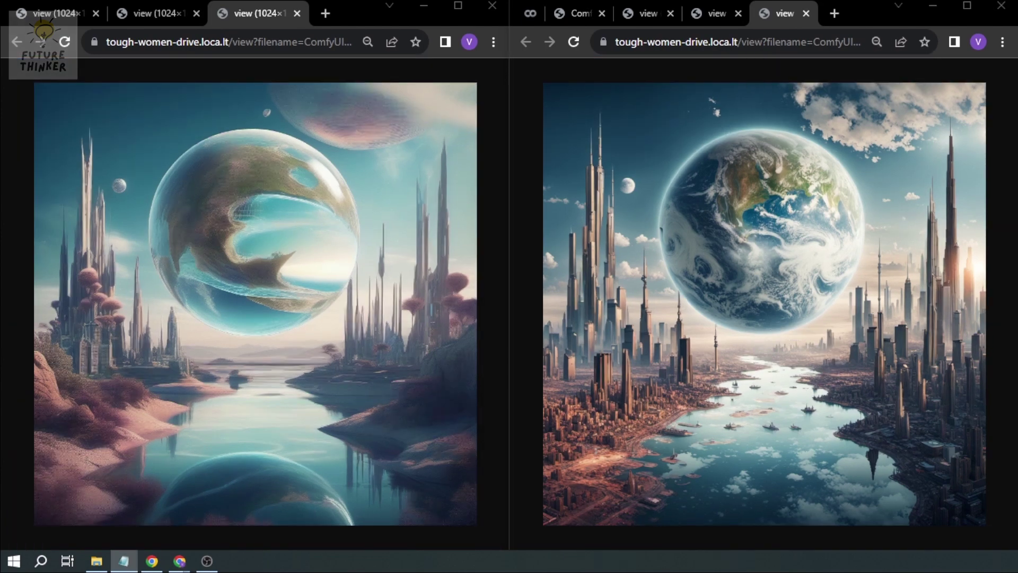